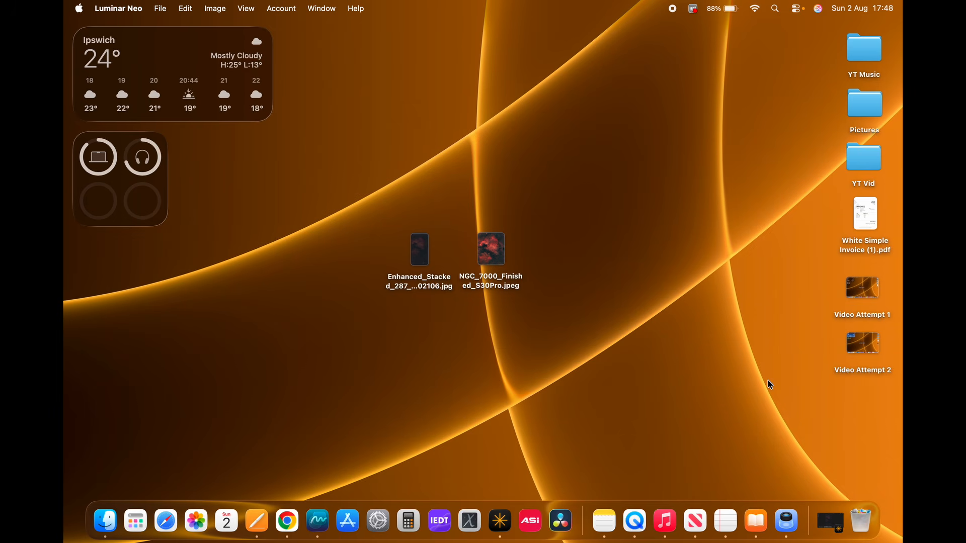
# Step: Preview the Enhanced_Stacked_287 image and NGC_7000_Finished_S30Pro.jpeg from the desktop, closing each preview
pyautogui.click(426, 253)
pyautogui.press('space')
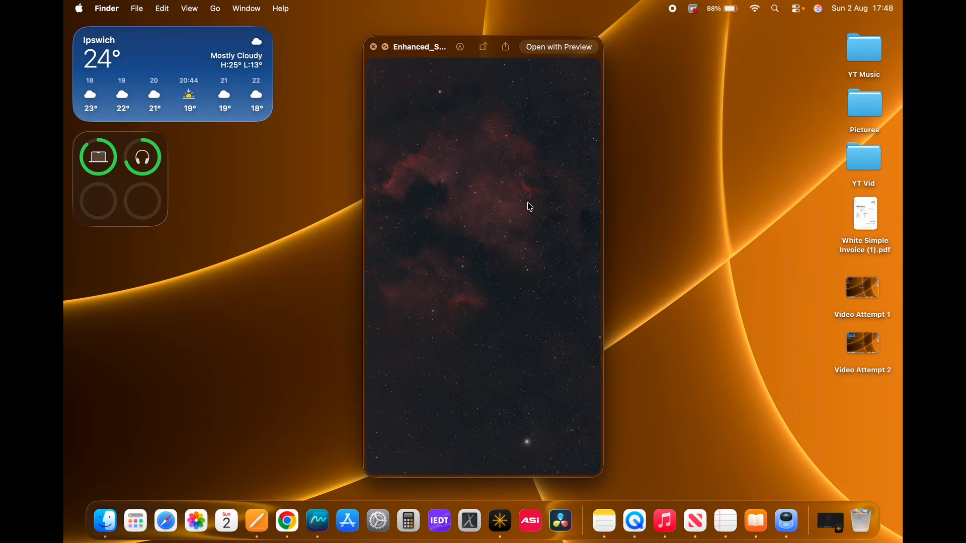
pyautogui.press('space')
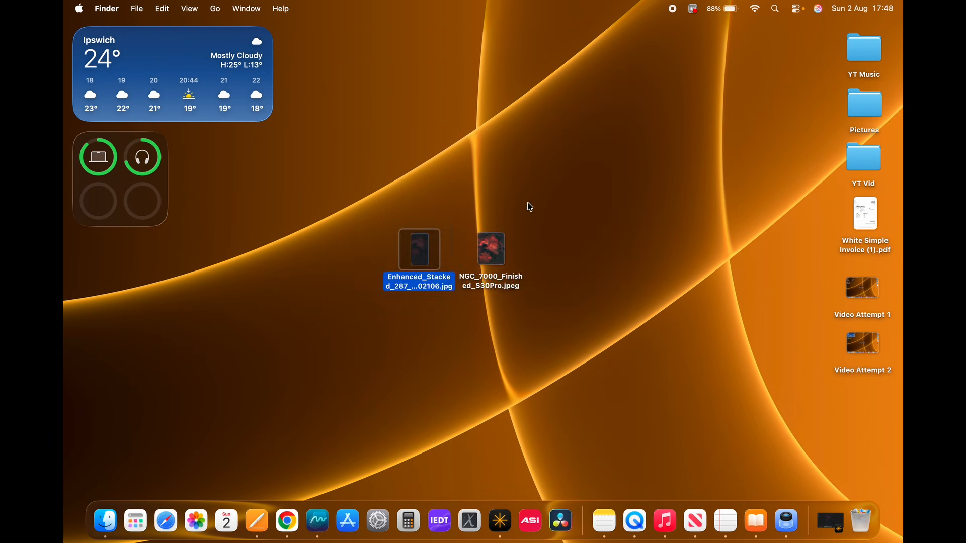
pyautogui.click(496, 252)
pyautogui.press('space')
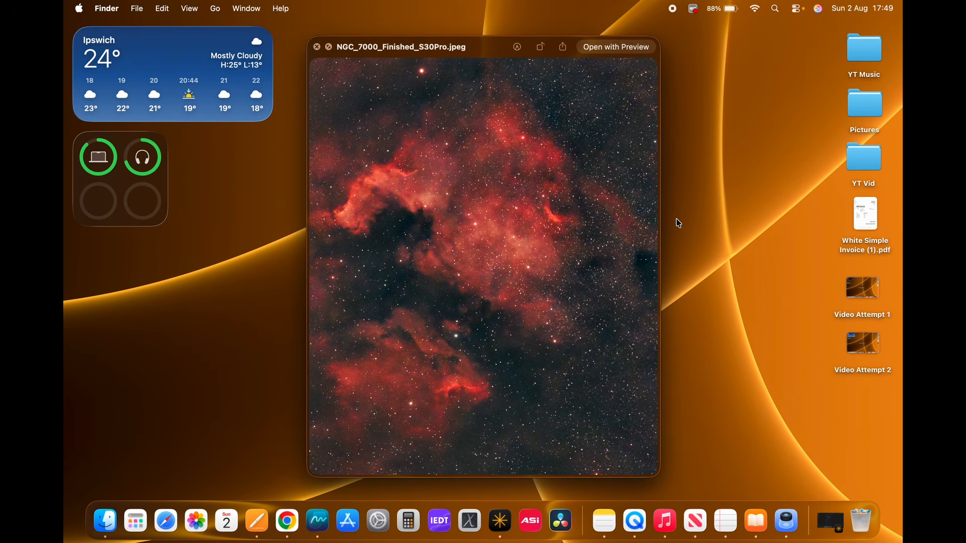
pyautogui.press('space')
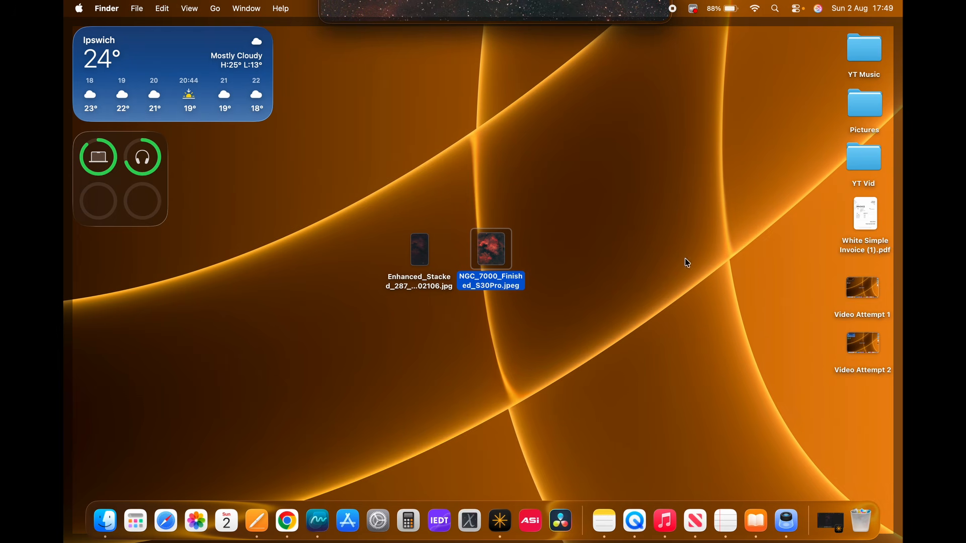
# Step: Search for luminar neo in Chrome, view the licence plans on the Skylum website, and close the browser window
pyautogui.click(287, 523)
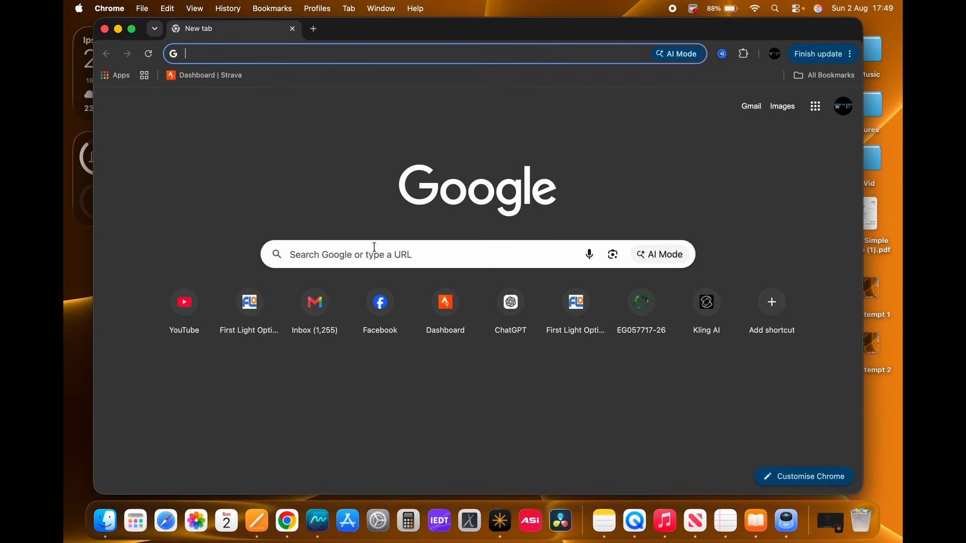
pyautogui.click(372, 249)
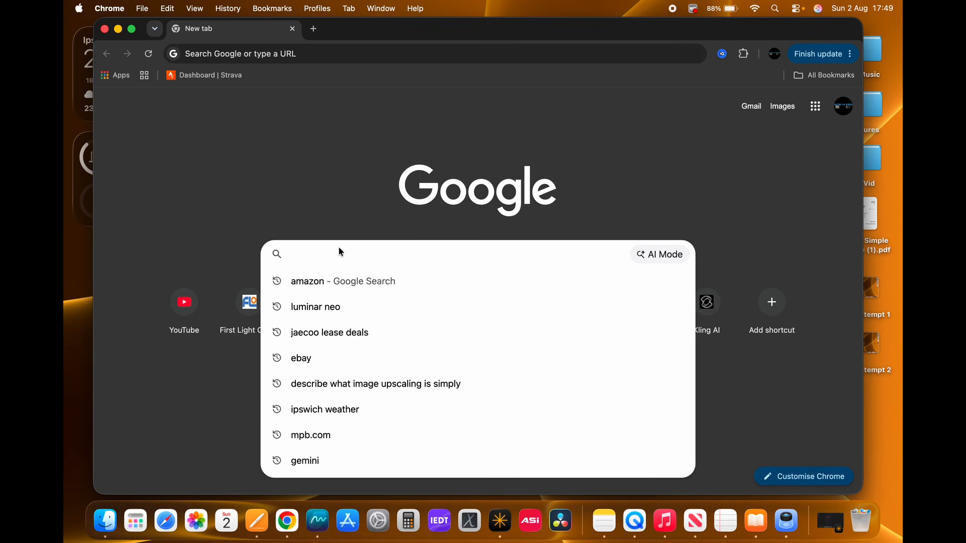
pyautogui.click(317, 308)
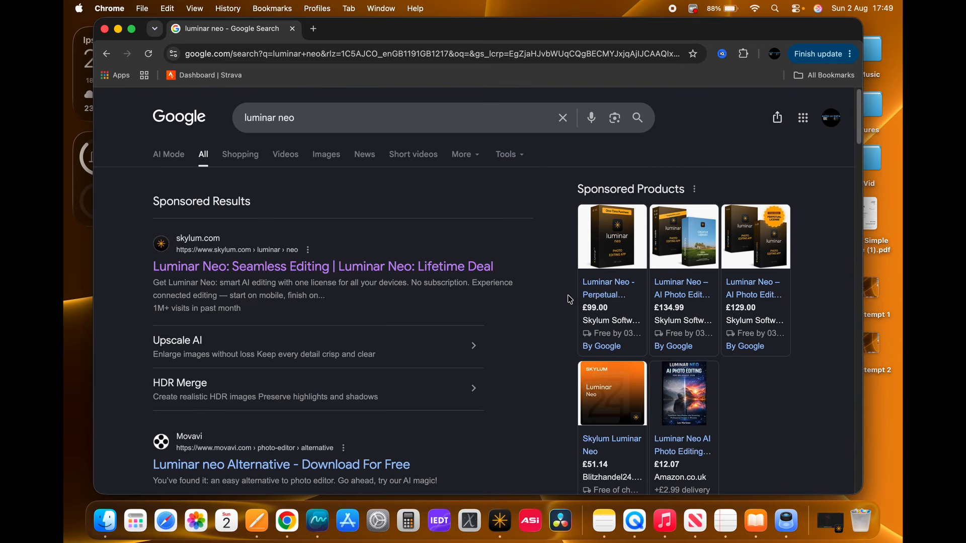
pyautogui.click(262, 268)
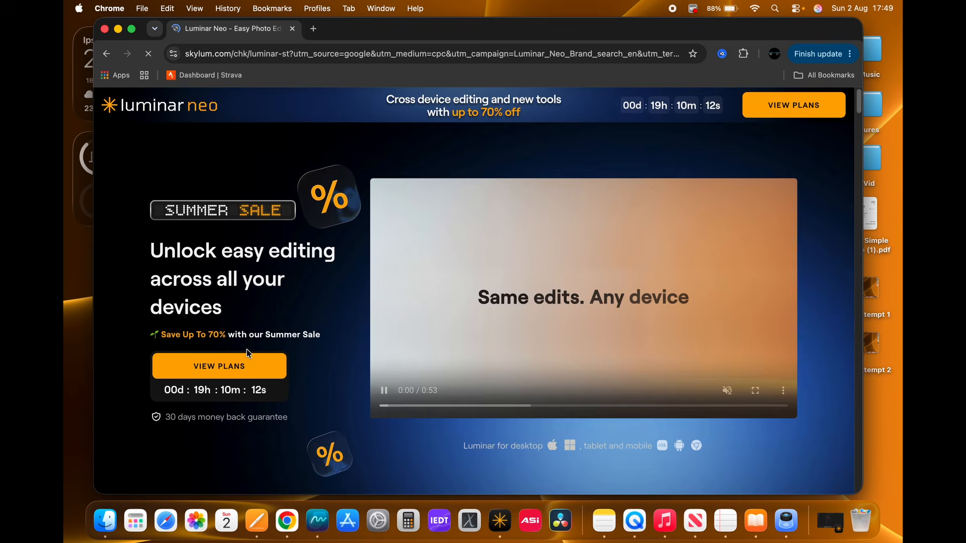
pyautogui.scroll(-10, 221, 366)
pyautogui.scroll(-10, 225, 368)
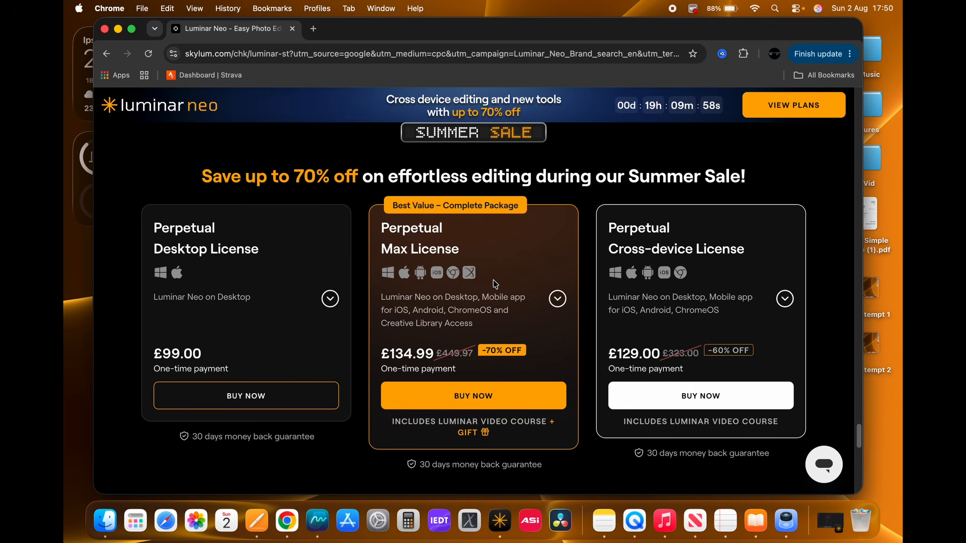
pyautogui.click(105, 29)
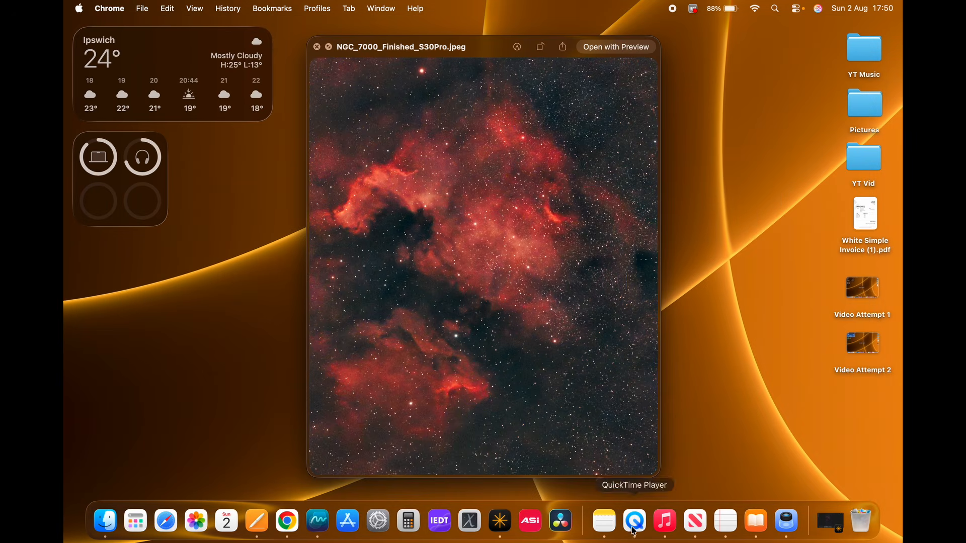
# Step: Switch to Luminar Neo, look through the Presets and Edit views, and return to the Catalog
pyautogui.click(499, 521)
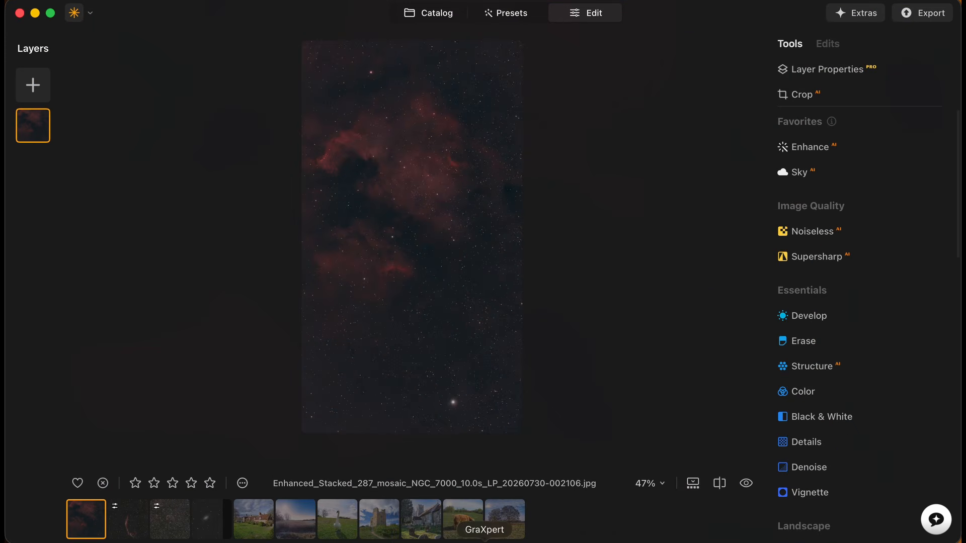
pyautogui.click(423, 15)
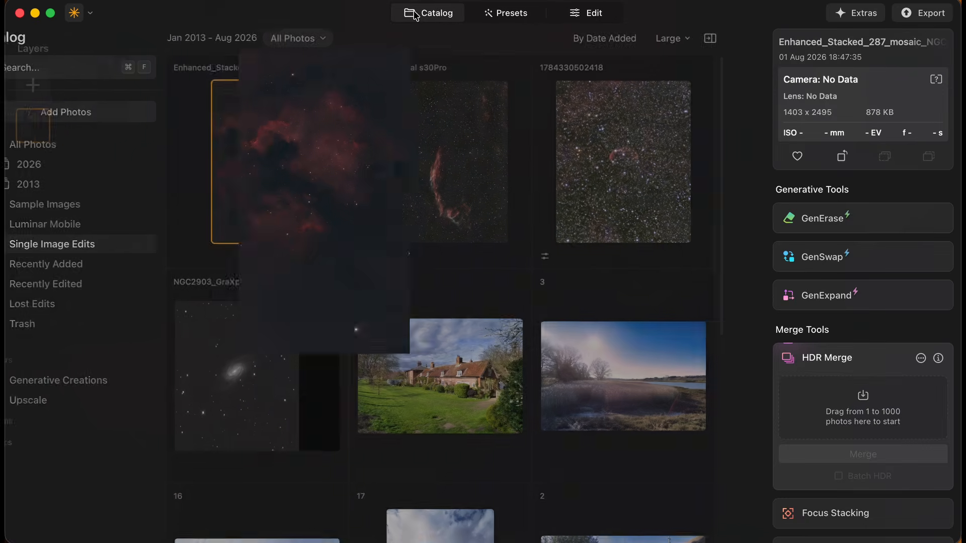
pyautogui.click(495, 13)
pyautogui.click(594, 14)
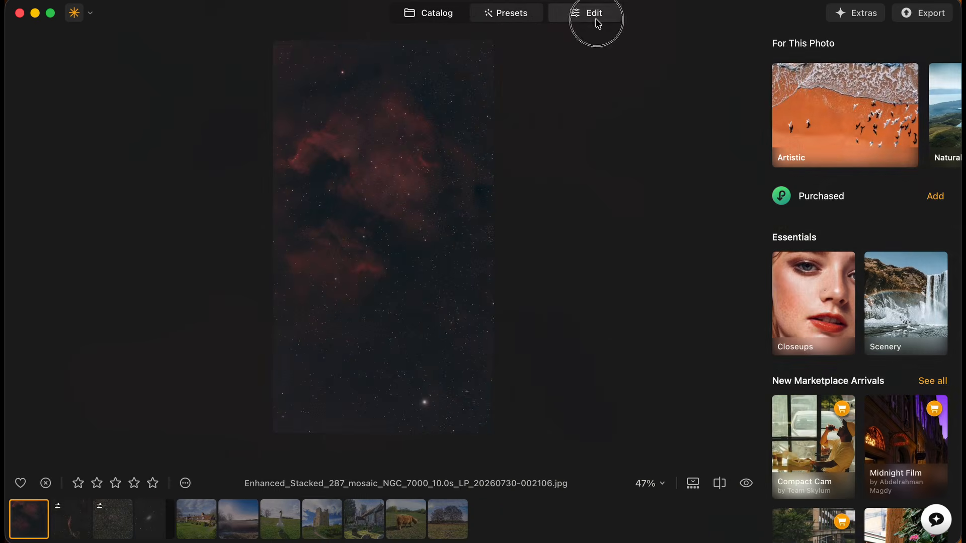
pyautogui.click(421, 15)
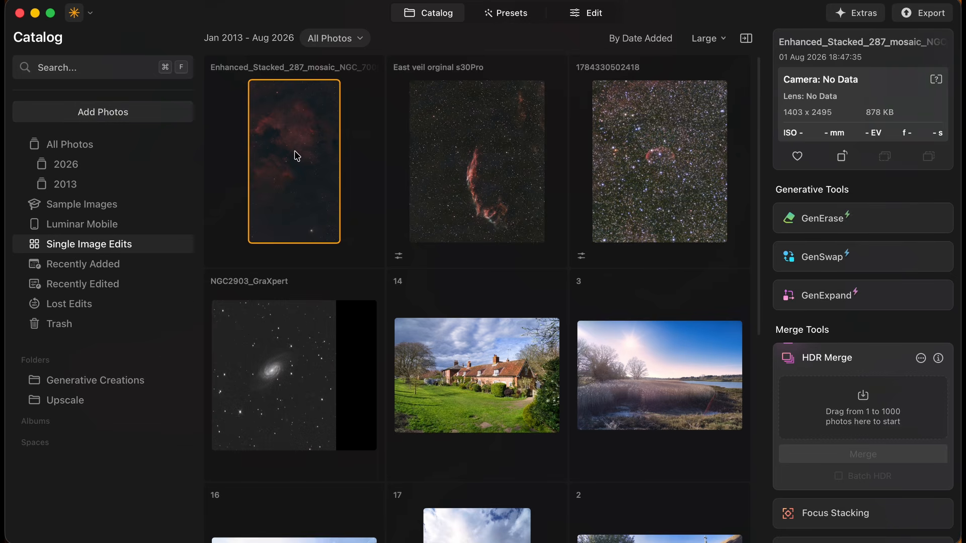
pyautogui.click(100, 114)
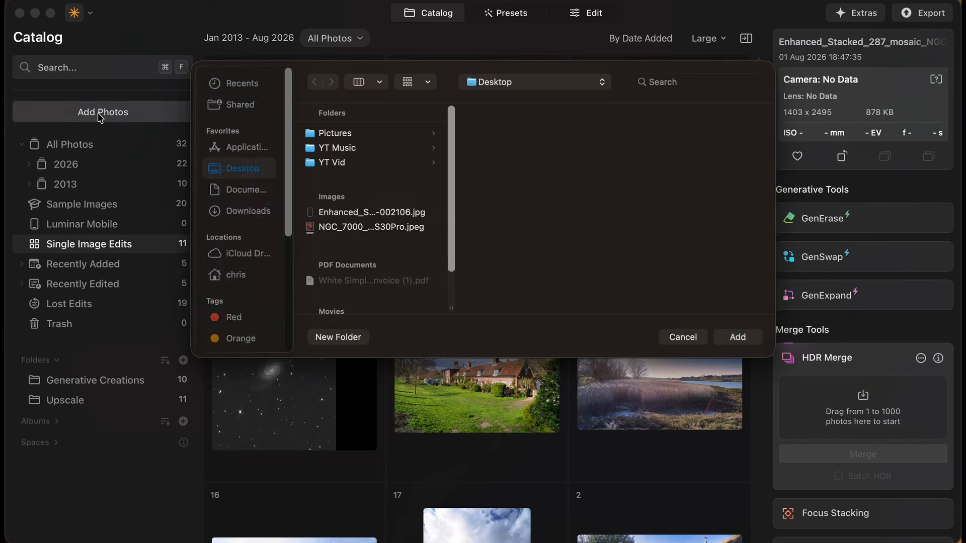
pyautogui.click(339, 213)
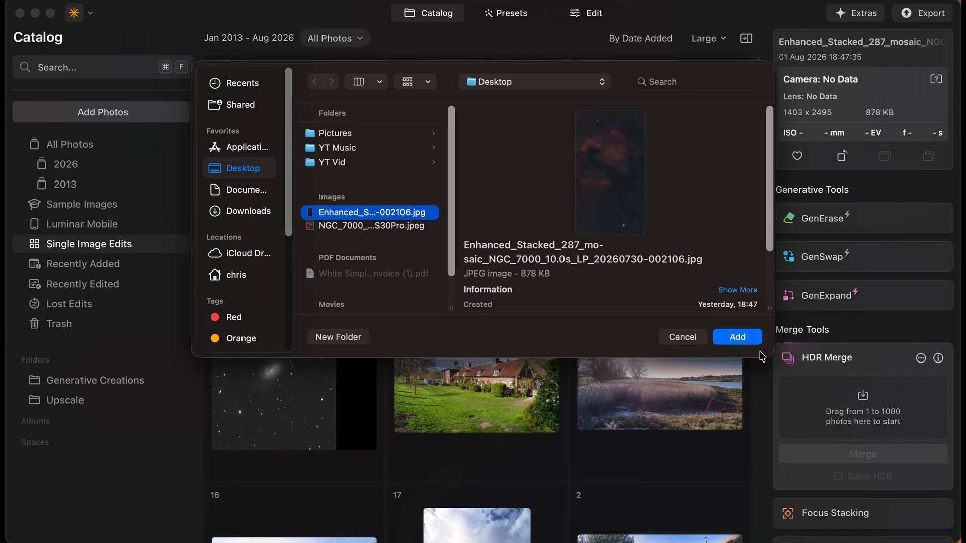
pyautogui.click(694, 346)
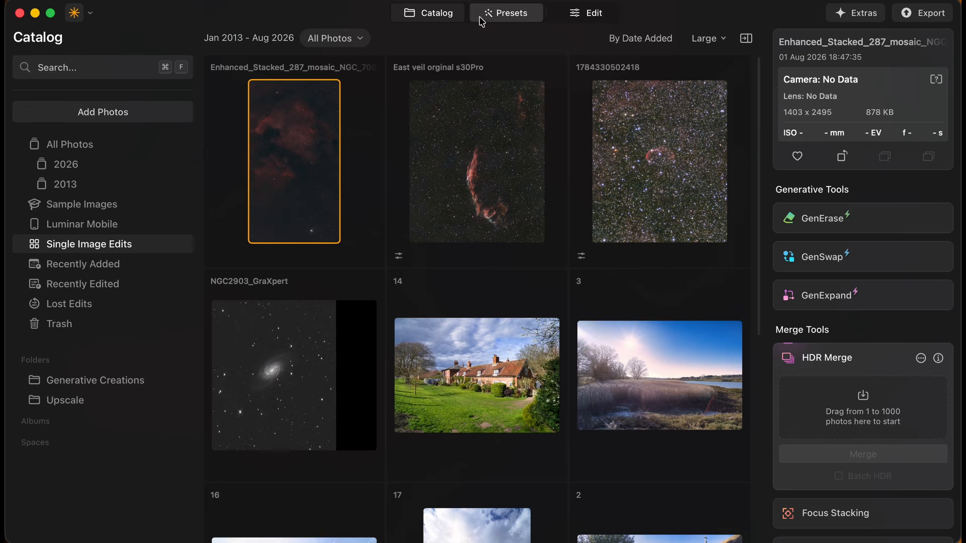
# Step: Upscale the Enhanced_Stacked_287_mosaic_NGC_7000 photo by 2x with the Upscale enhancement tool
pyautogui.scroll(-2, 849, 359)
pyautogui.scroll(-5, 850, 358)
pyautogui.scroll(6, 855, 360)
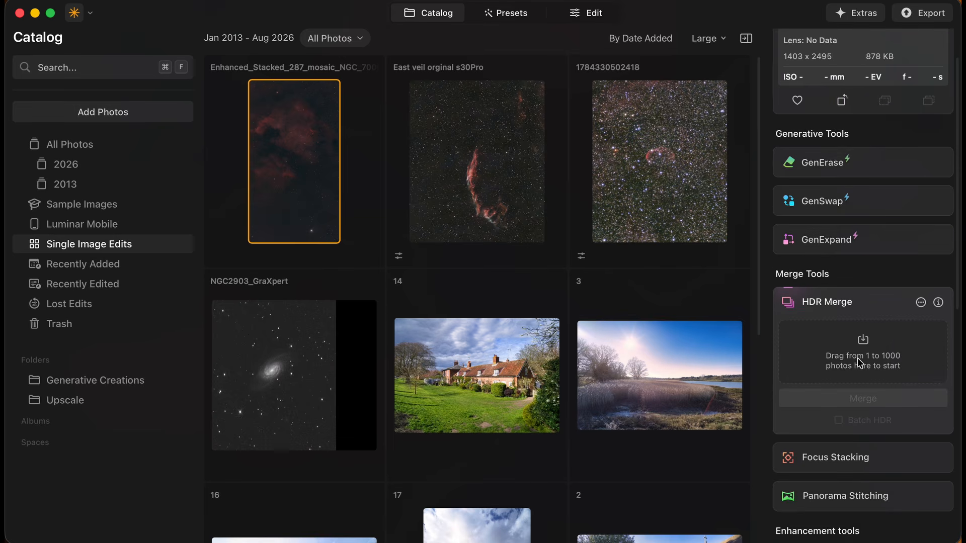
pyautogui.scroll(-5, 880, 357)
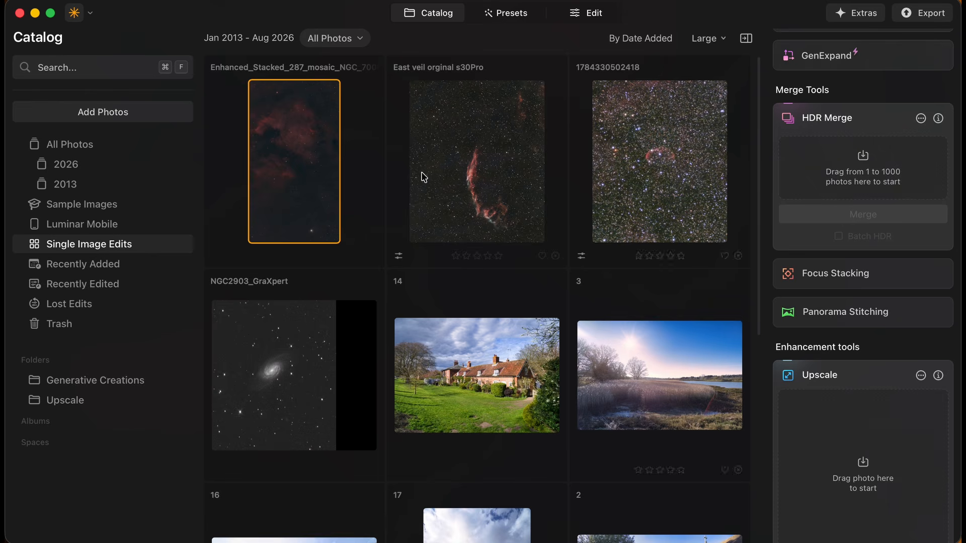
pyautogui.moveTo(304, 151); pyautogui.dragTo(865, 406)
pyautogui.scroll(-5, 914, 282)
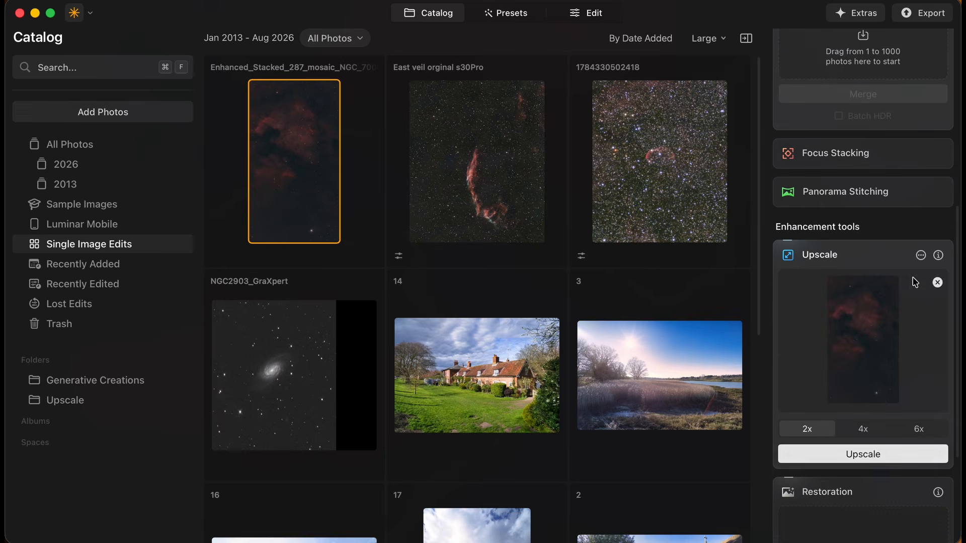
pyautogui.click(867, 455)
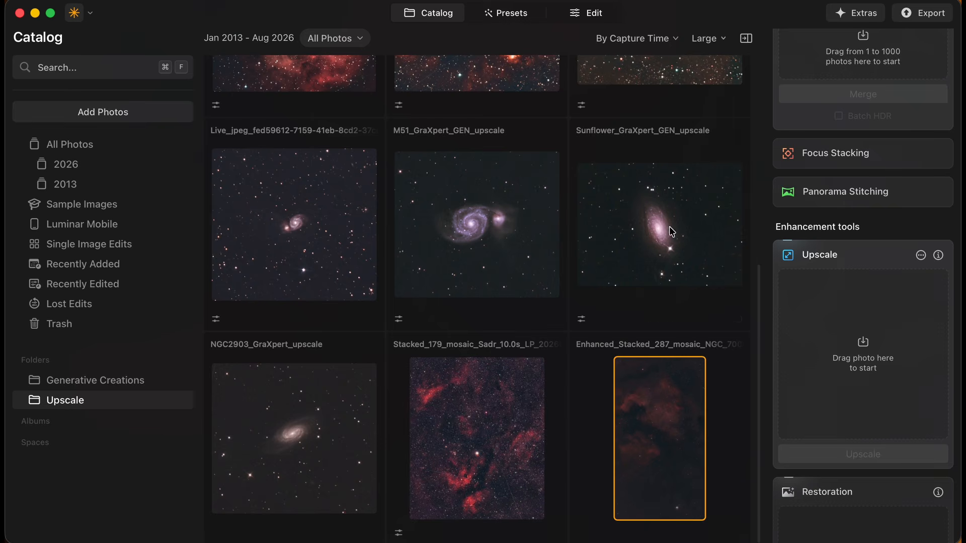
# Step: Open the NGC2903_GraXpert_upscale galaxy photo in the GenErase generative tool
pyautogui.scroll(3, 606, 261)
pyautogui.scroll(3, 864, 276)
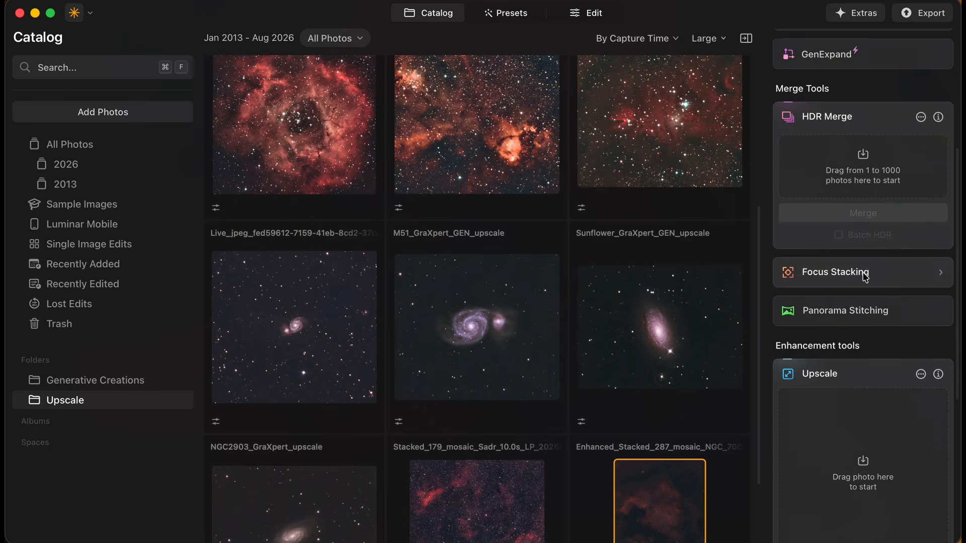
pyautogui.scroll(5, 864, 275)
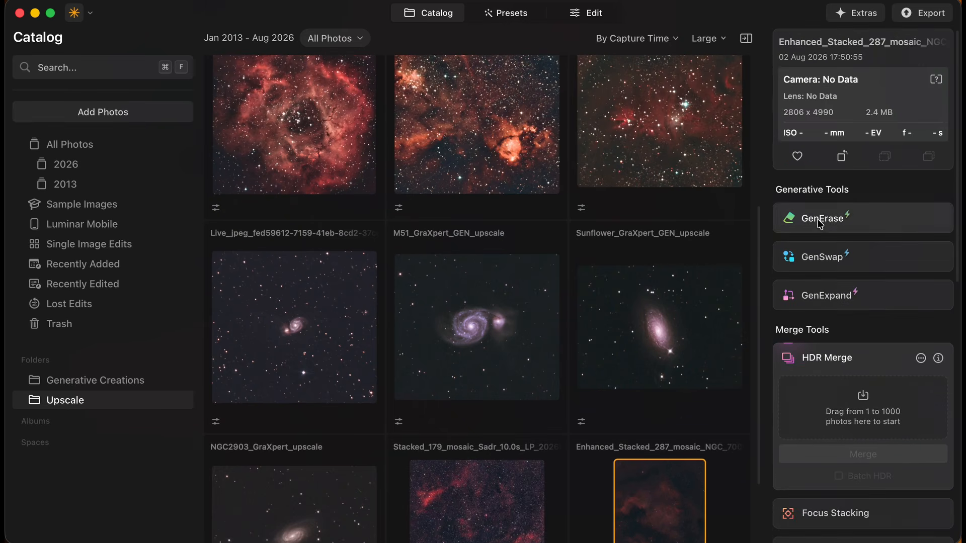
pyautogui.click(819, 223)
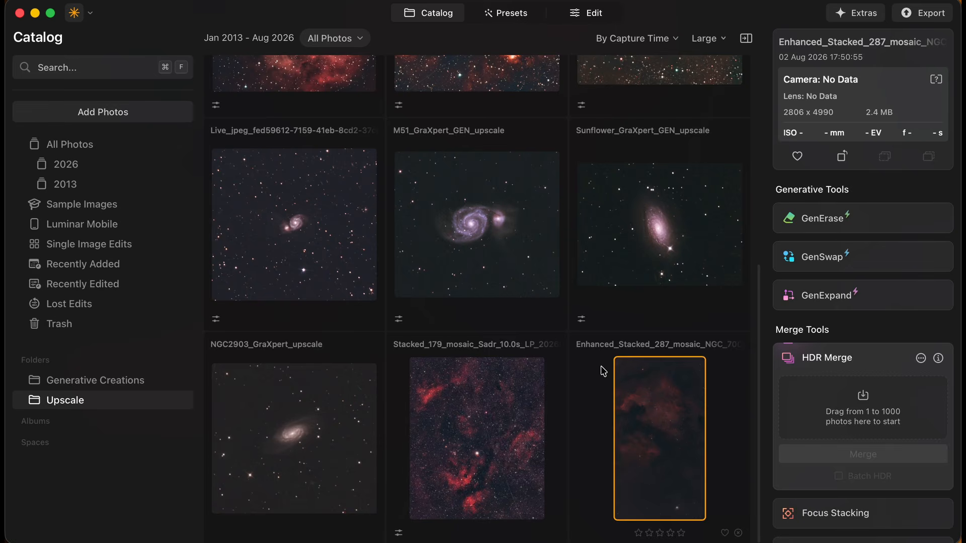
pyautogui.click(288, 436)
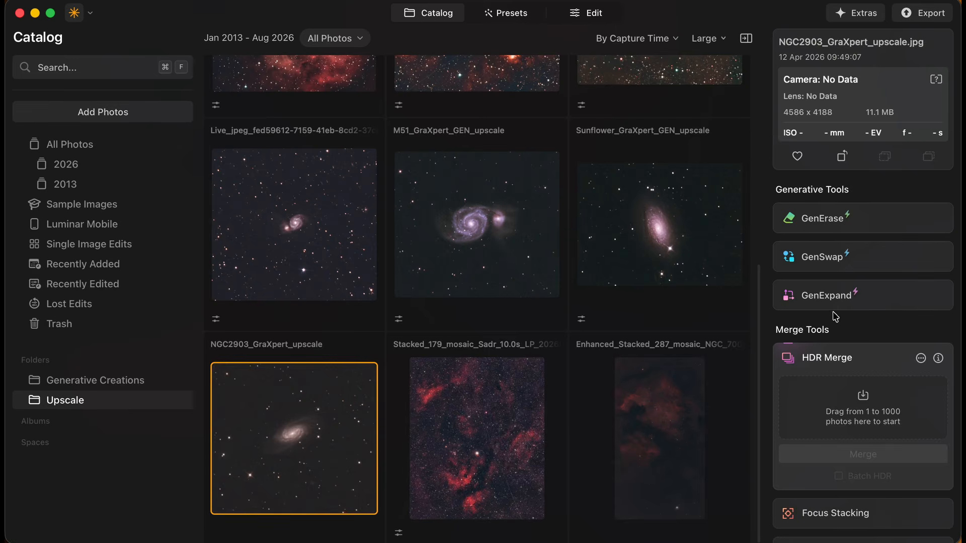
pyautogui.click(810, 220)
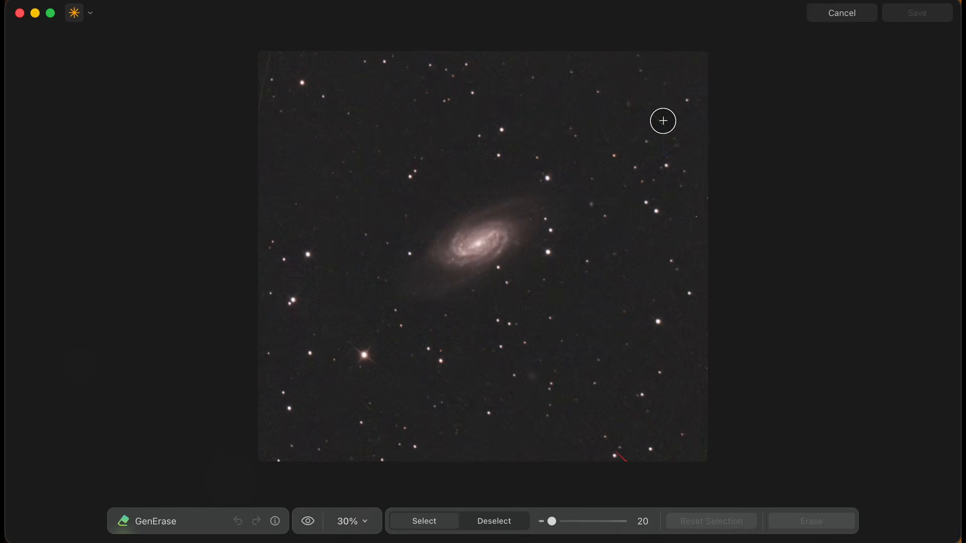
# Step: Try to erase the two short trails around the galaxy with GenErase, reducing the brush size to 11, and leave without saving
pyautogui.click(663, 120)
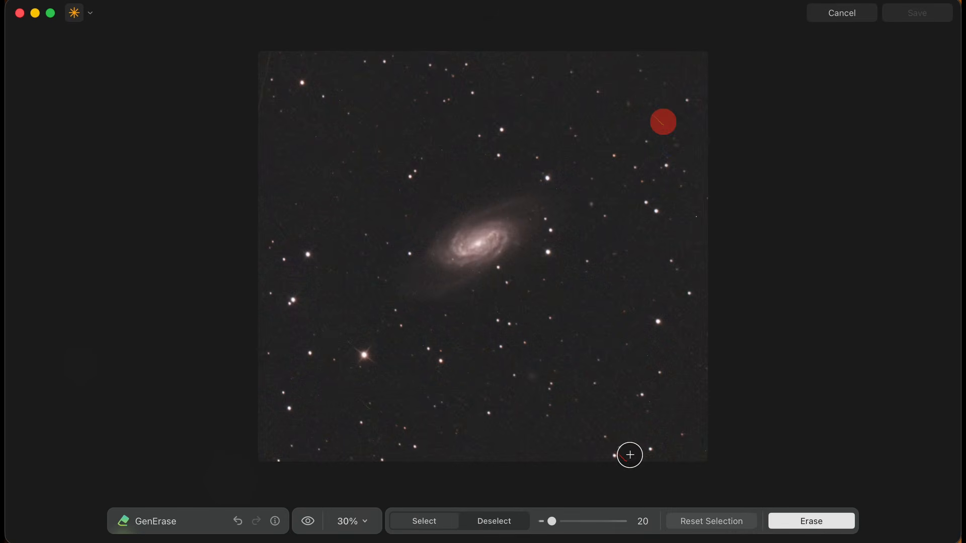
pyautogui.moveTo(552, 521); pyautogui.dragTo(543, 521)
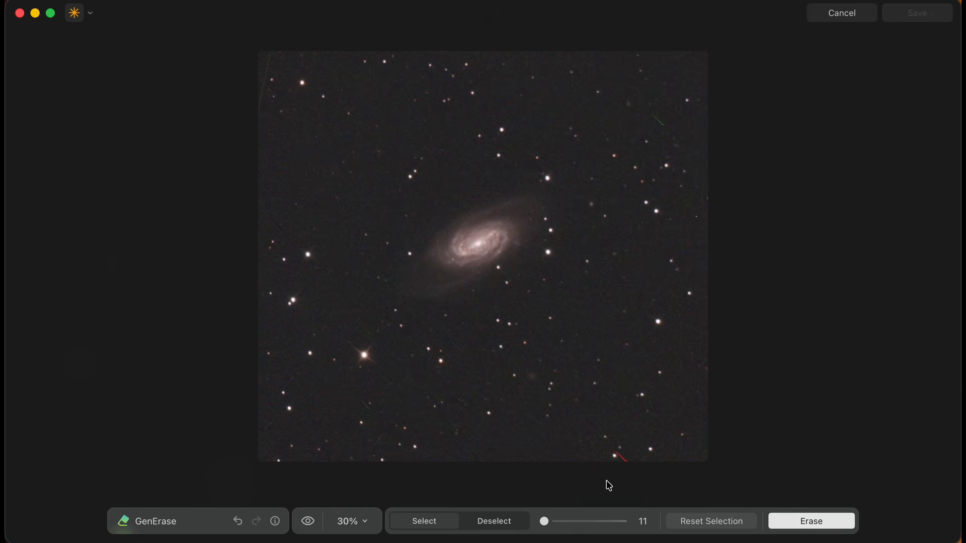
pyautogui.click(626, 460)
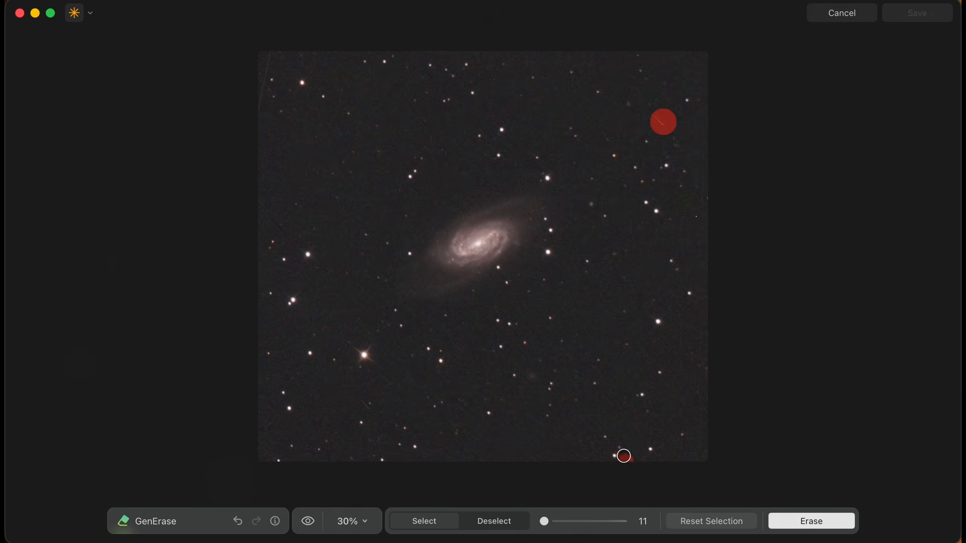
pyautogui.click(832, 529)
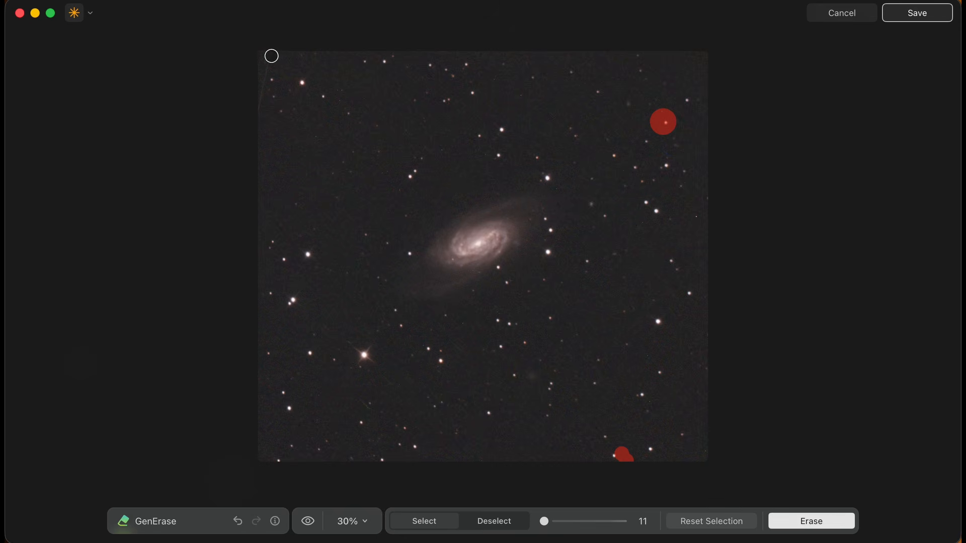
pyautogui.click(837, 17)
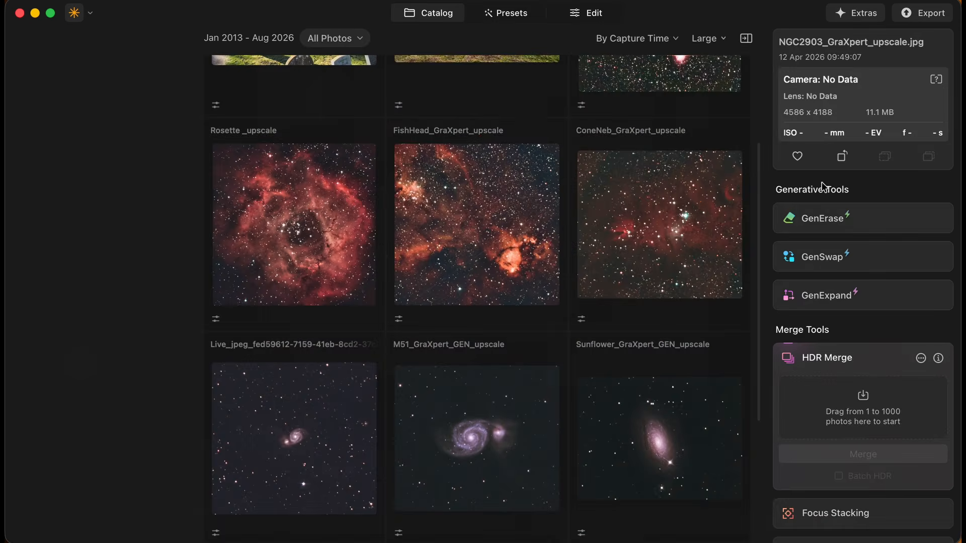
# Step: Open the upscaled Enhanced_Stacked_287 NGC 7000 photo in the Presets view and browse the preset collections
pyautogui.scroll(3, 599, 241)
pyautogui.scroll(-10, 612, 242)
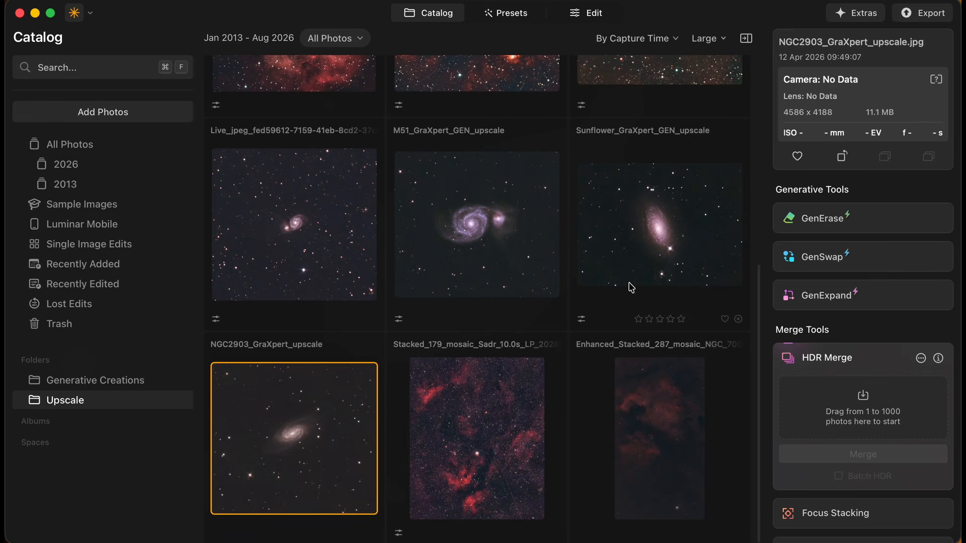
pyautogui.click(648, 435)
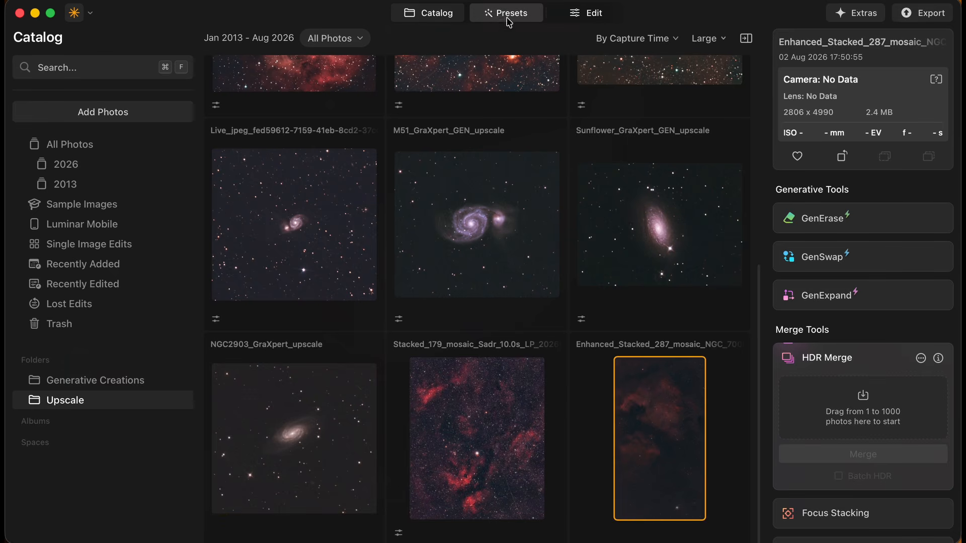
pyautogui.click(503, 15)
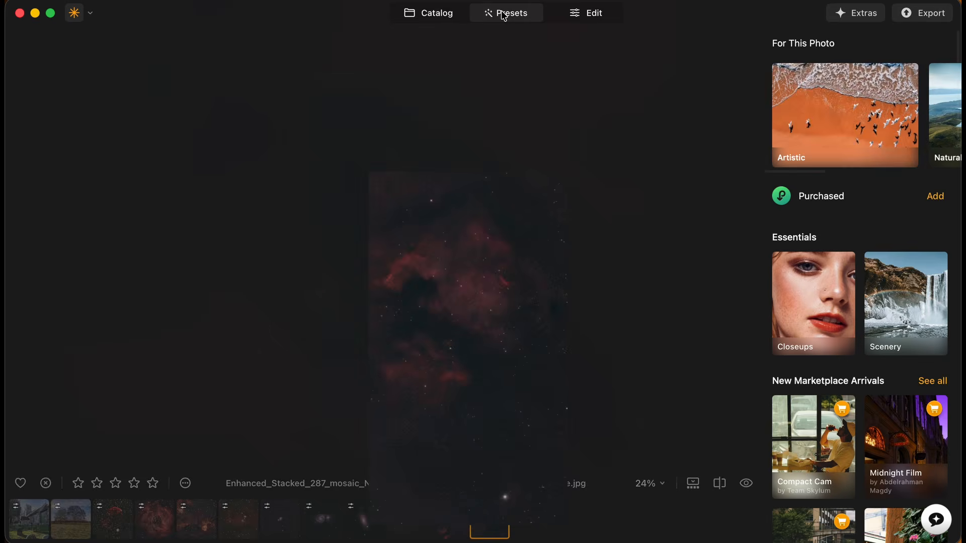
pyautogui.scroll(-15, 862, 319)
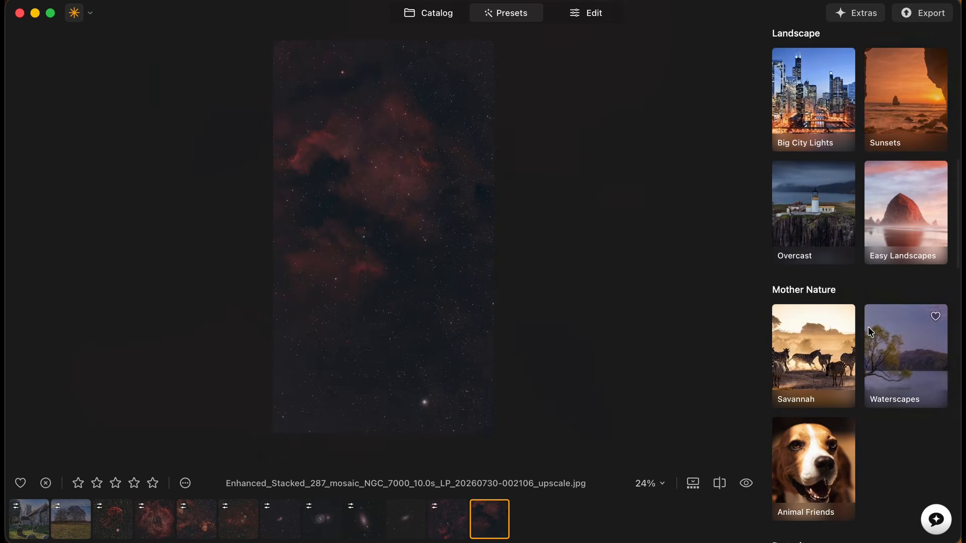
# Step: Switch to editing and crop the photo to the Facebook Feed ratio, shifting the frame up to centre the nebula and exclude the bright lower star
pyautogui.scroll(-2, 867, 332)
pyautogui.scroll(15, 864, 332)
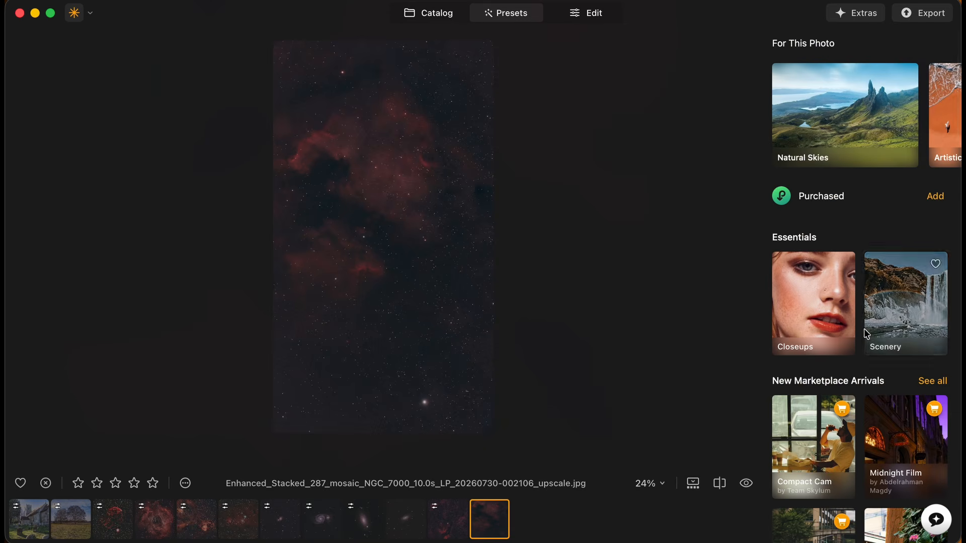
pyautogui.click(592, 19)
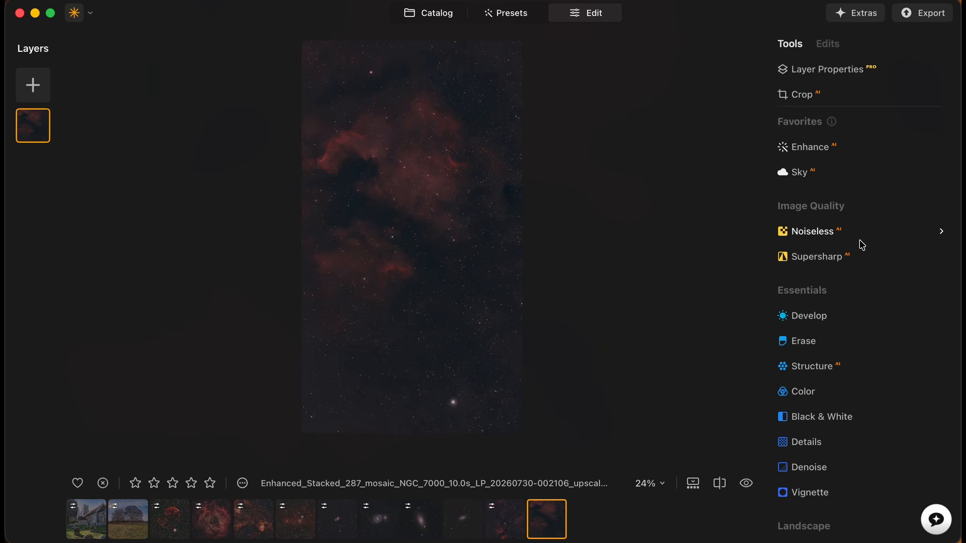
pyautogui.click(802, 96)
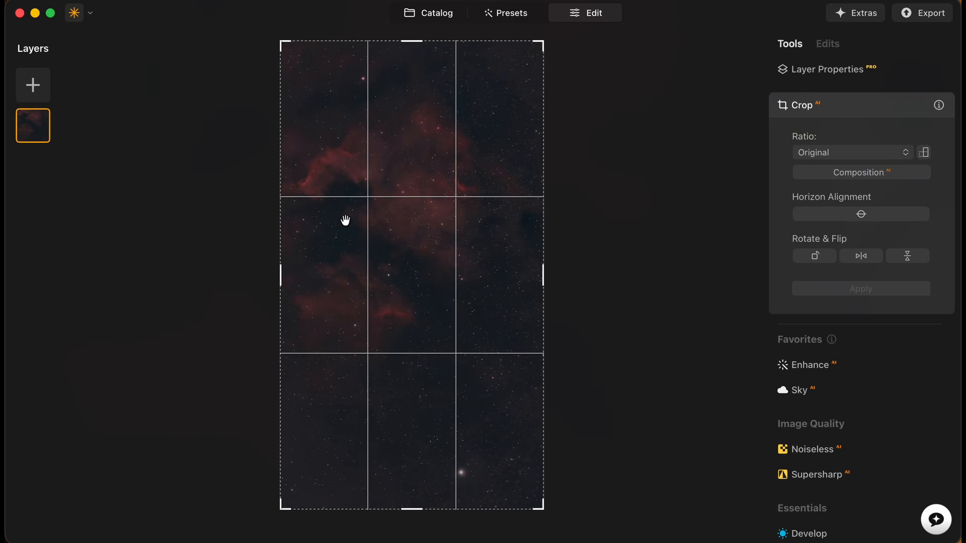
pyautogui.click(904, 154)
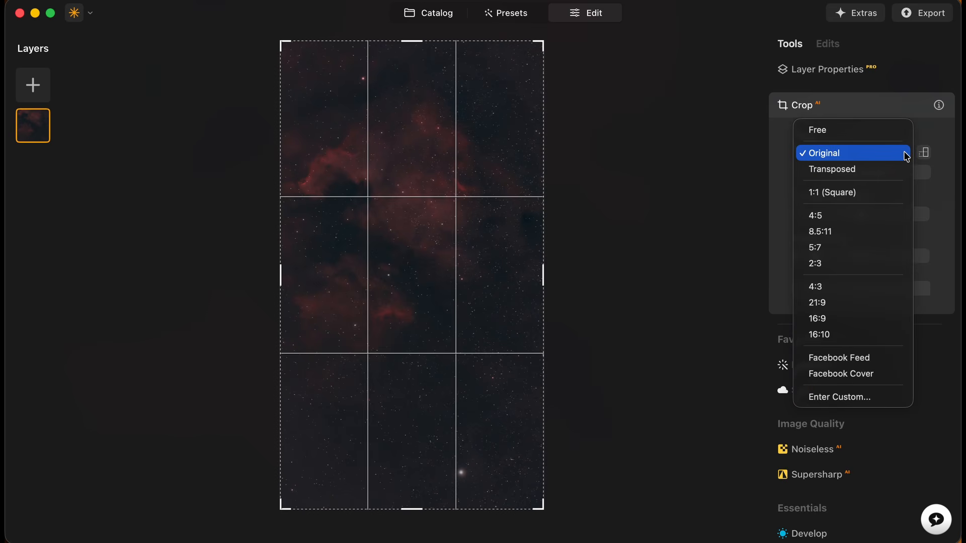
pyautogui.click(839, 358)
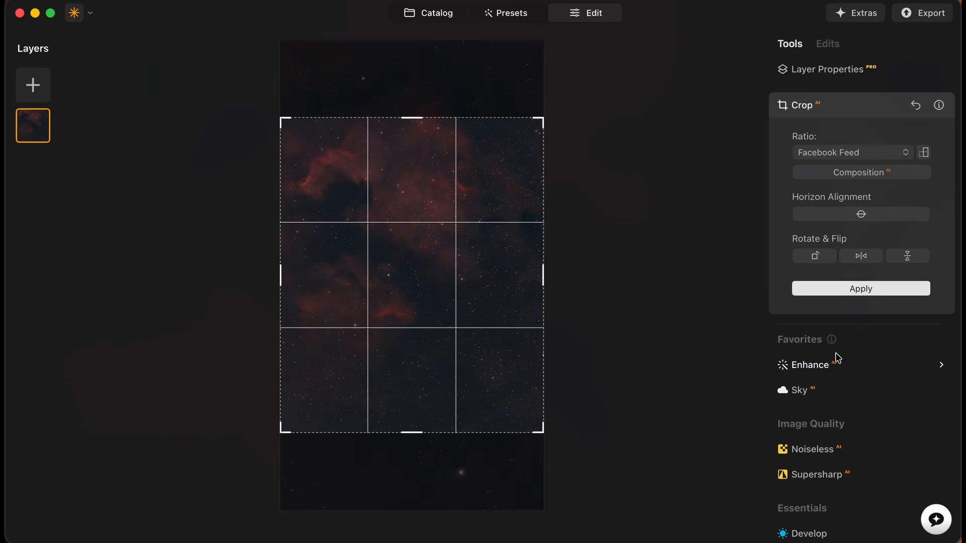
pyautogui.moveTo(453, 242); pyautogui.dragTo(430, 289)
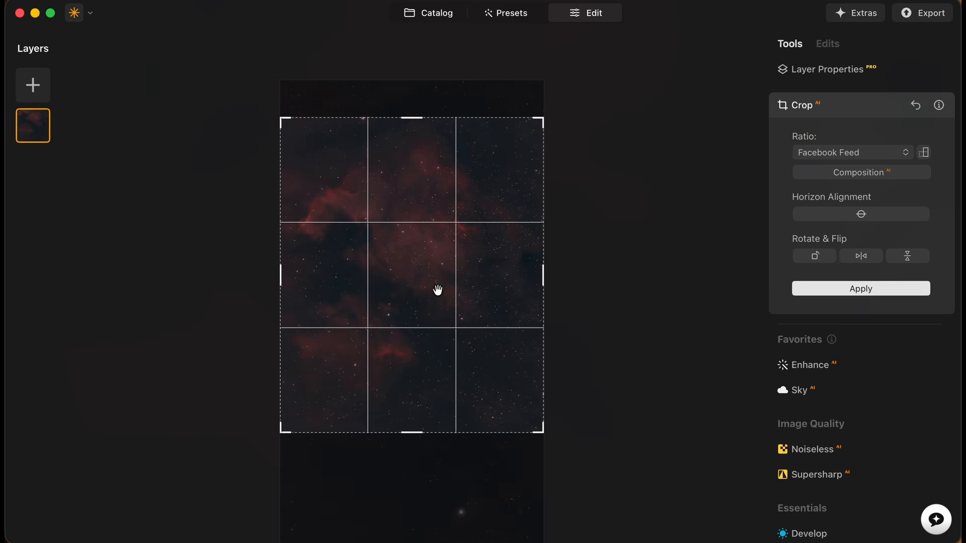
pyautogui.click(860, 288)
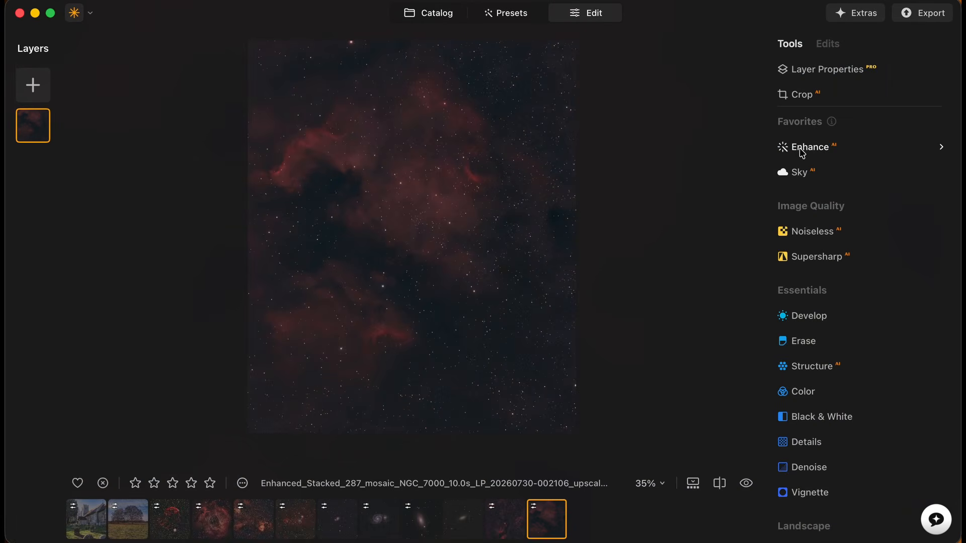
# Step: Set the Enhance tool's Accent to 100, comparing the nebula with and without the effect
pyautogui.click(801, 153)
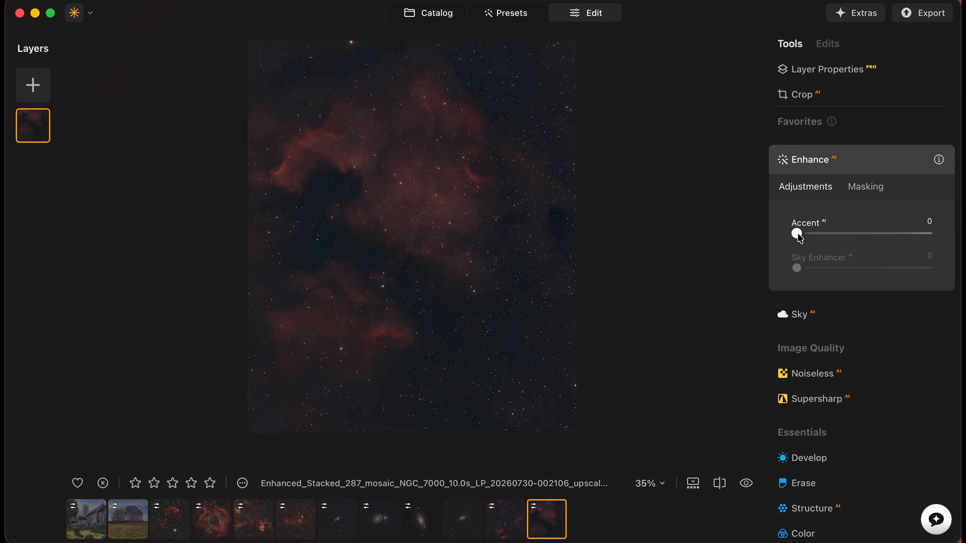
pyautogui.moveTo(796, 233); pyautogui.dragTo(945, 243)
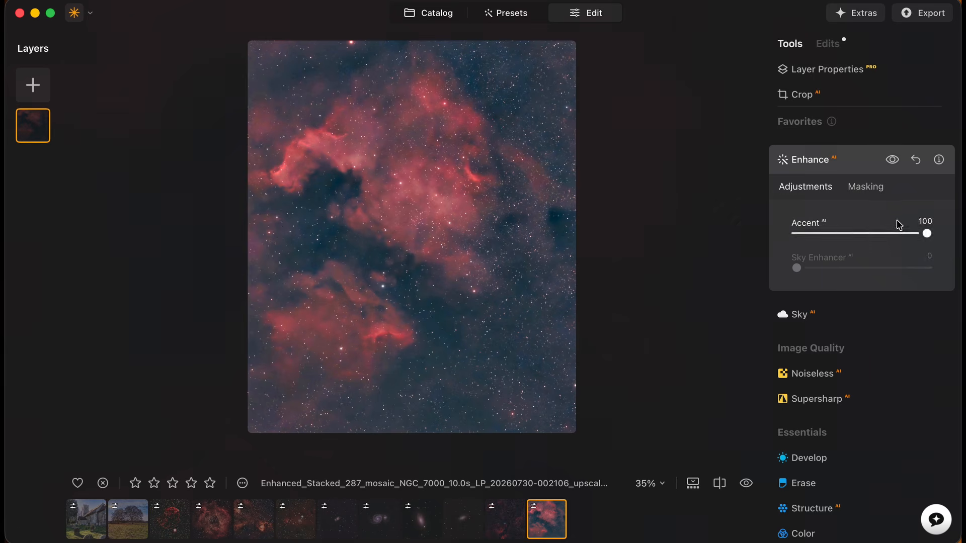
pyautogui.click(892, 160)
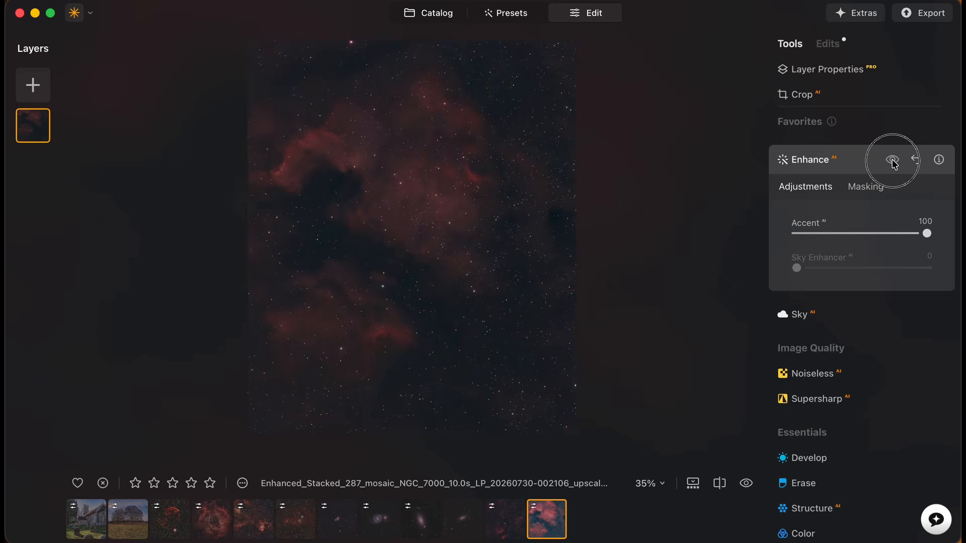
pyautogui.click(893, 161)
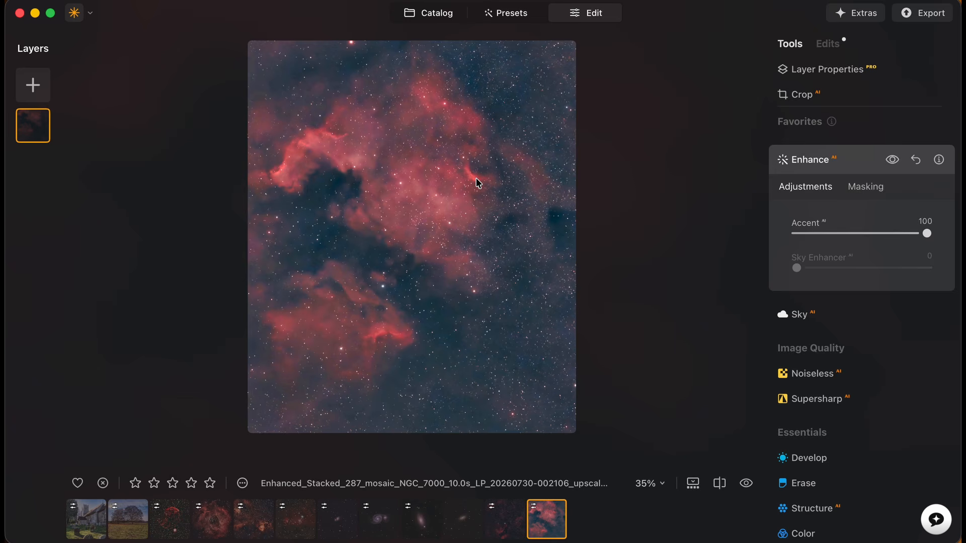
pyautogui.click(916, 160)
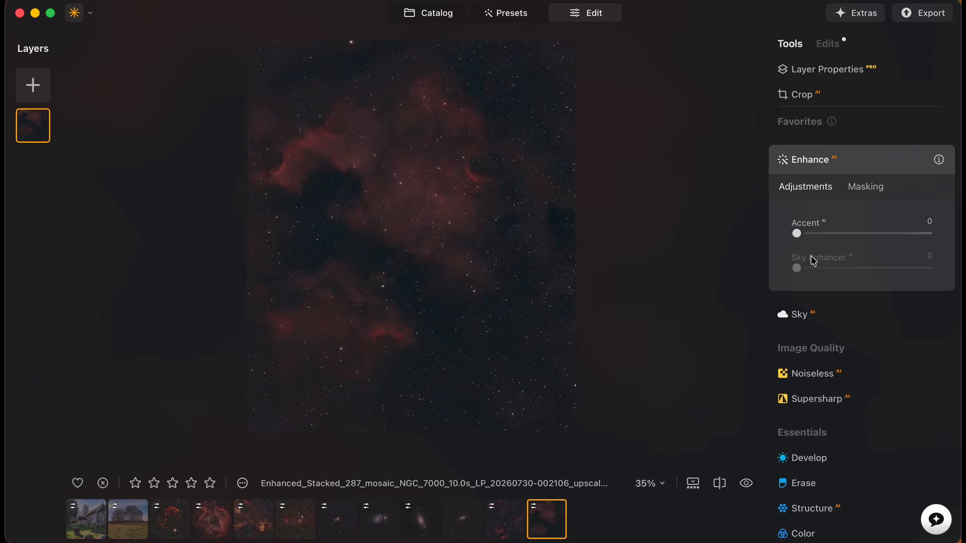
pyautogui.moveTo(797, 233); pyautogui.dragTo(915, 243)
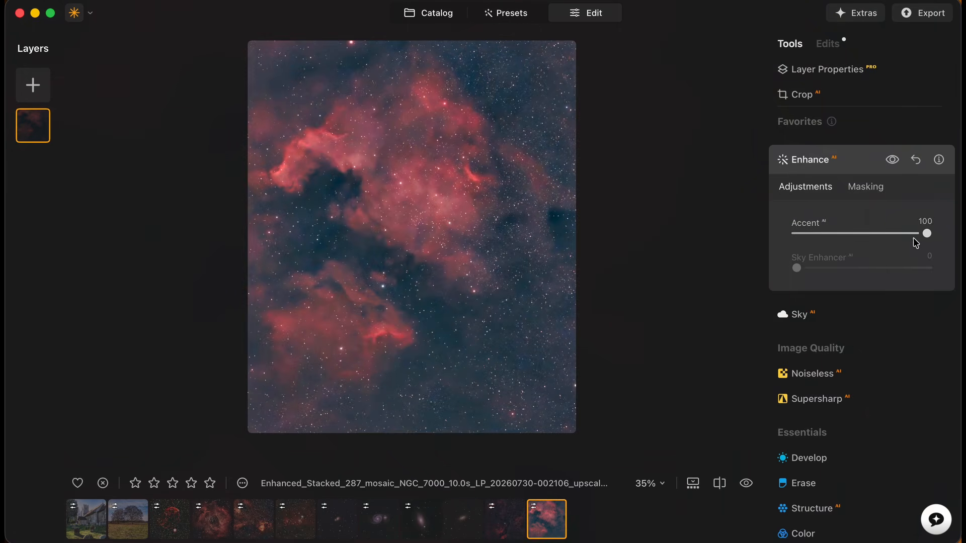
pyautogui.click(839, 163)
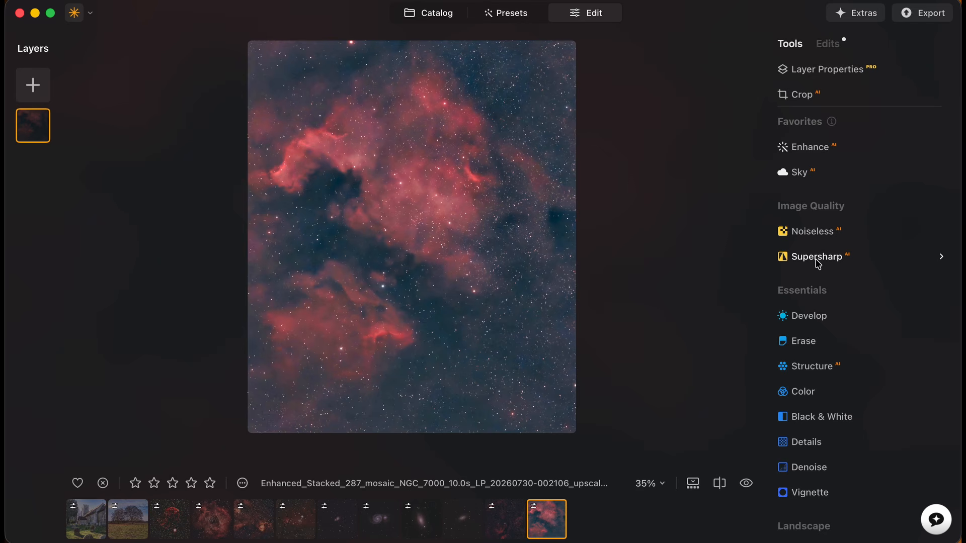
# Step: Open the Develop tool's curves, expand Blacks & Whites, and go through the red, green and blue channels before selecting the combined curve
pyautogui.click(809, 317)
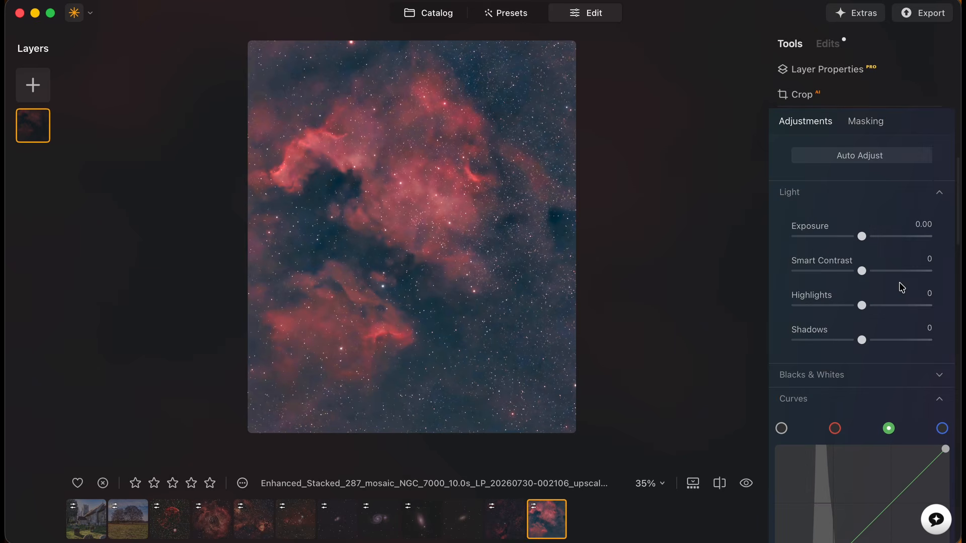
pyautogui.scroll(-5, 885, 300)
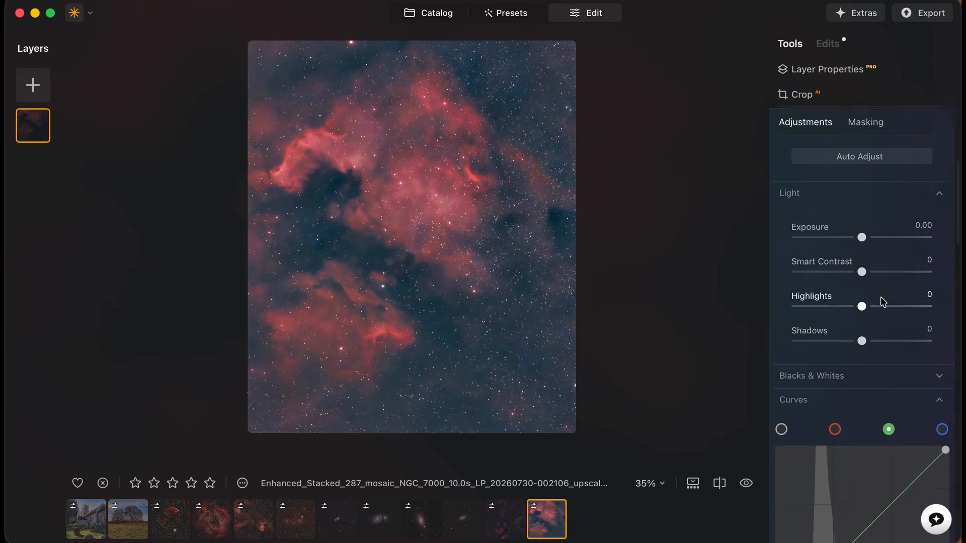
pyautogui.click(839, 243)
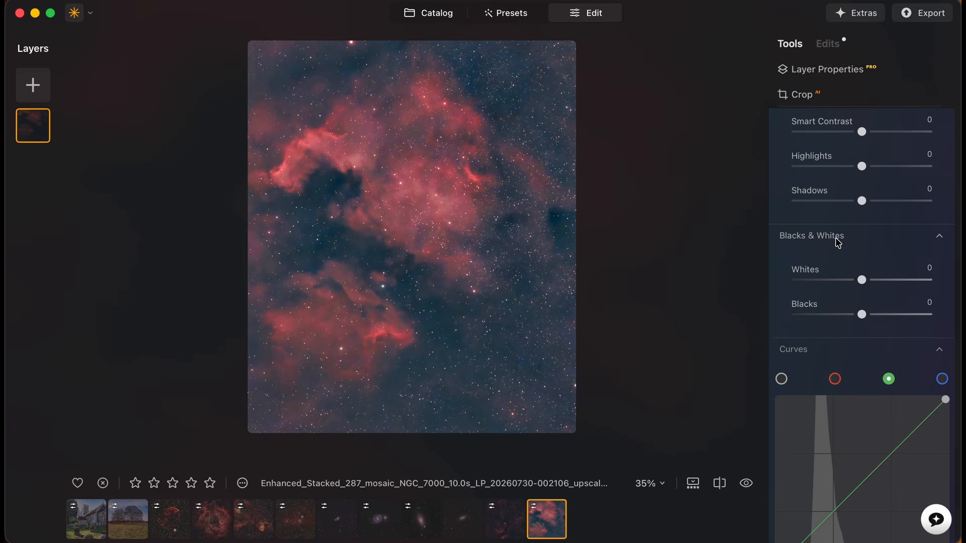
pyautogui.scroll(-3, 873, 362)
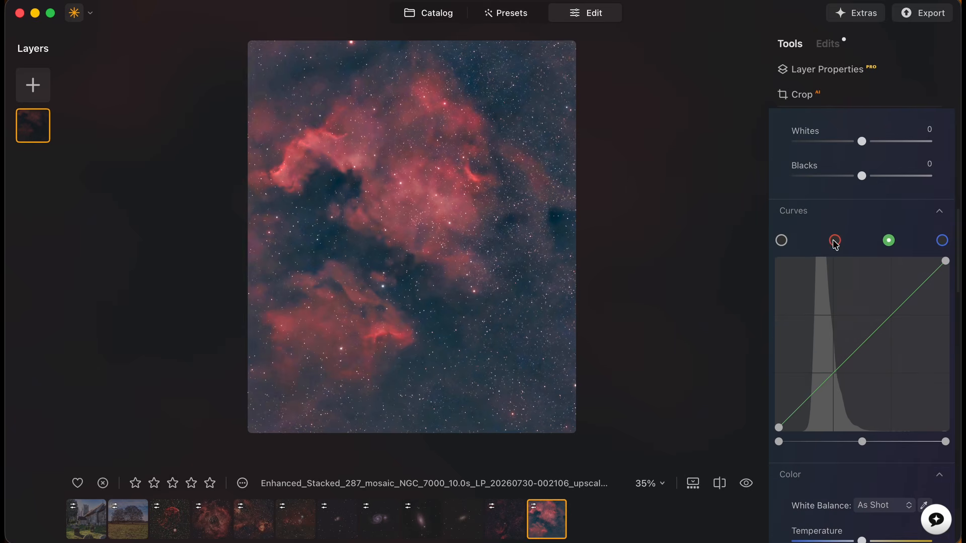
pyautogui.click(835, 241)
pyautogui.click(889, 241)
pyautogui.click(941, 241)
pyautogui.click(782, 241)
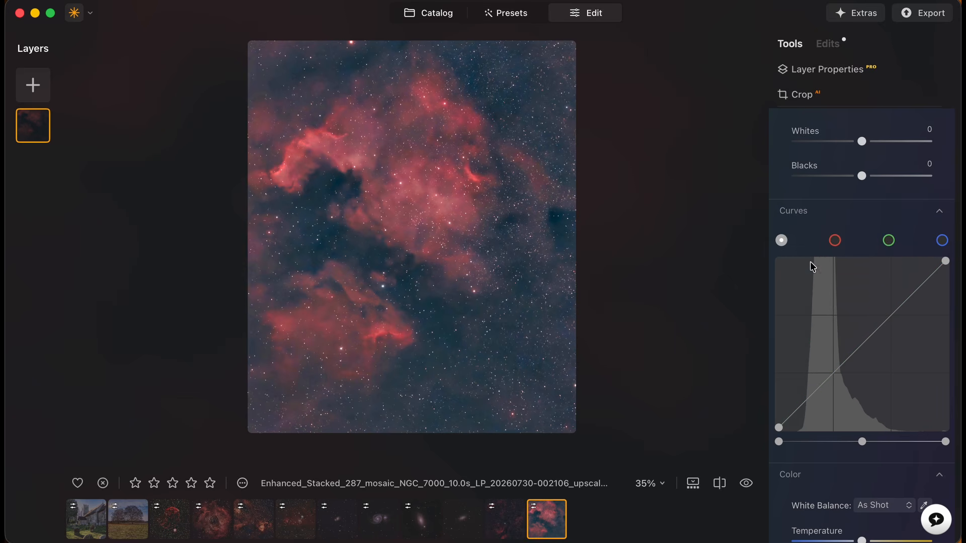
# Step: Add a point on the lower part of the combined curve, pull it below the diagonal to darken the background, and compare before and after
pyautogui.click(805, 400)
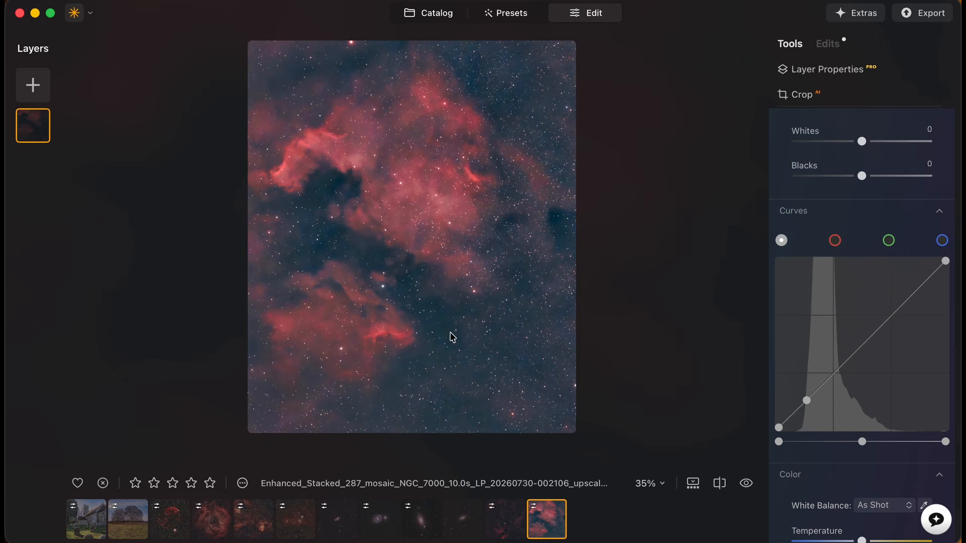
pyautogui.moveTo(807, 402); pyautogui.dragTo(834, 392)
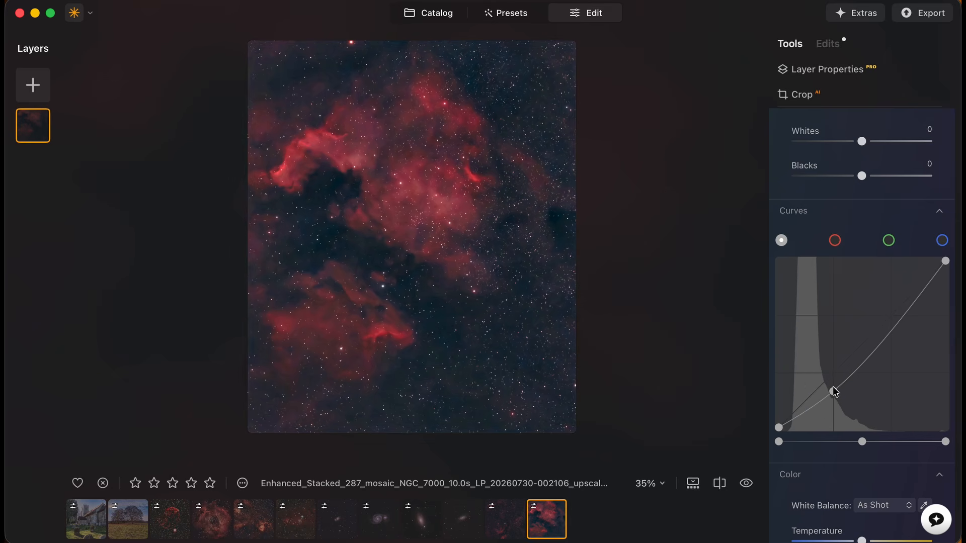
pyautogui.scroll(10, 895, 280)
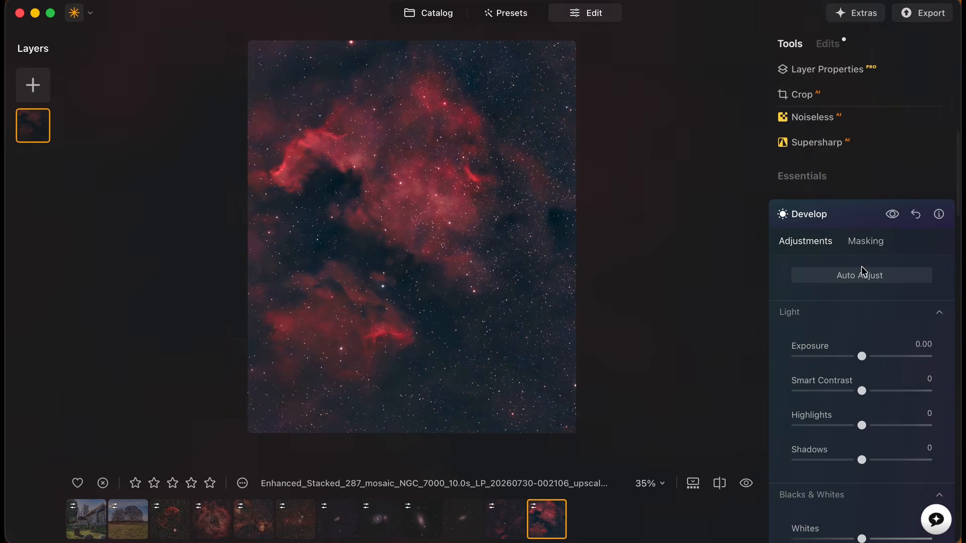
pyautogui.click(892, 215)
pyautogui.click(891, 215)
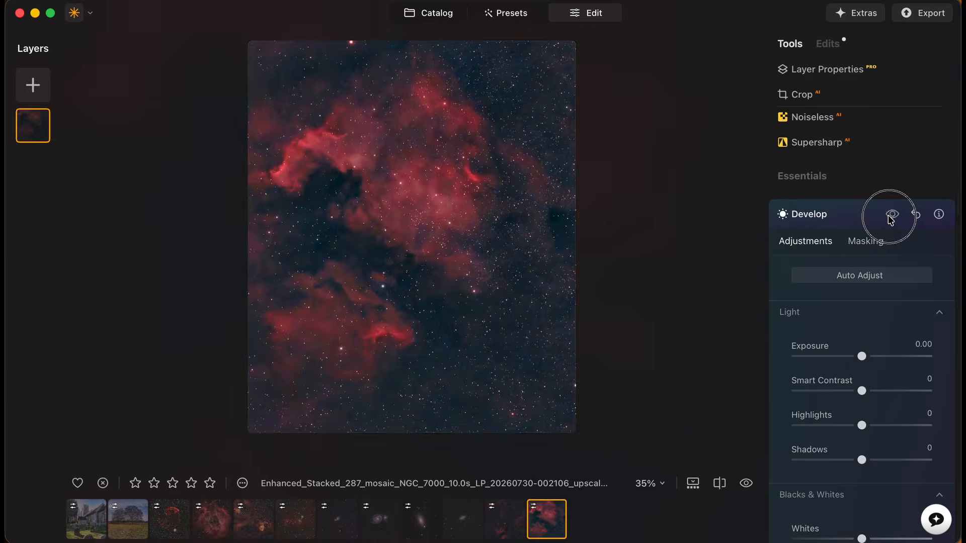
pyautogui.click(891, 214)
pyautogui.click(891, 215)
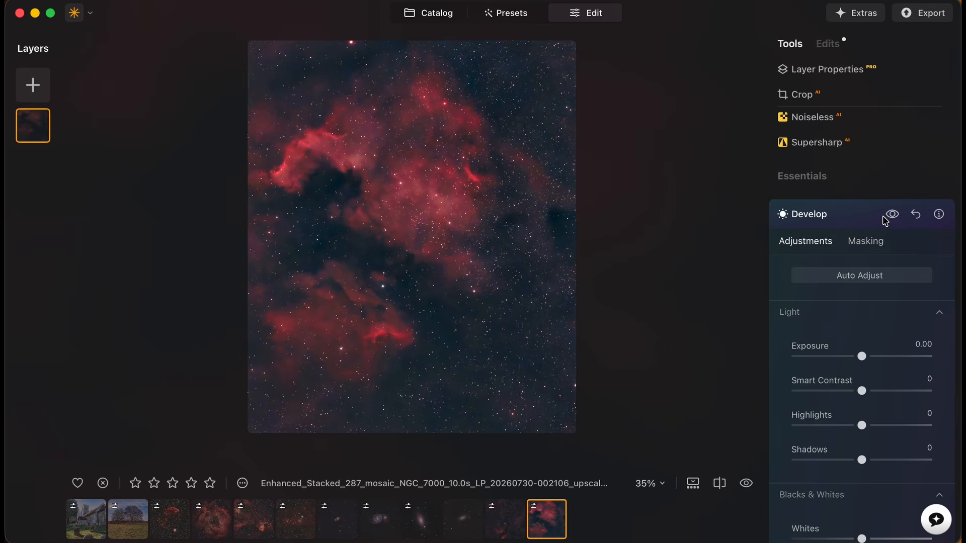
pyautogui.click(869, 222)
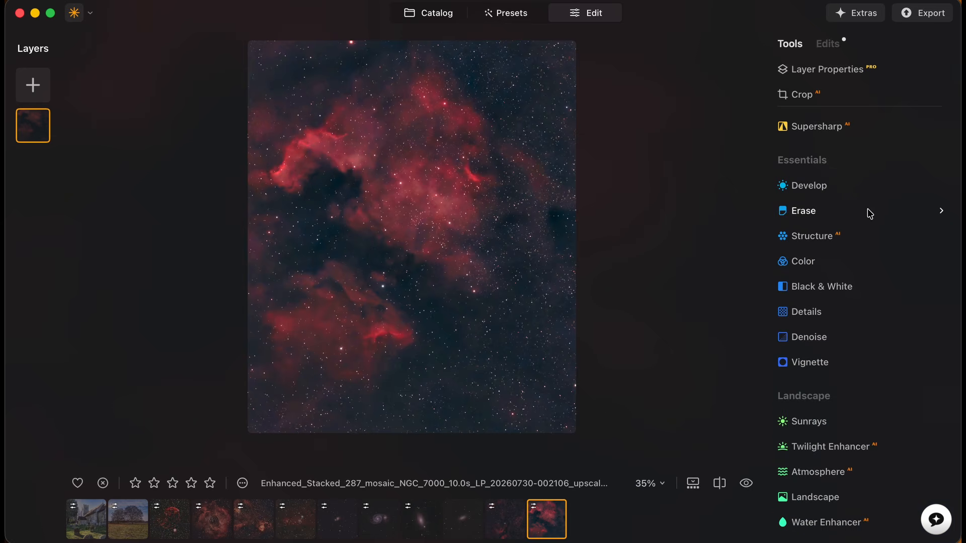
# Step: Apply the Dramatic effect with Amount 26 and compare the photo with and without it
pyautogui.scroll(-2, 865, 261)
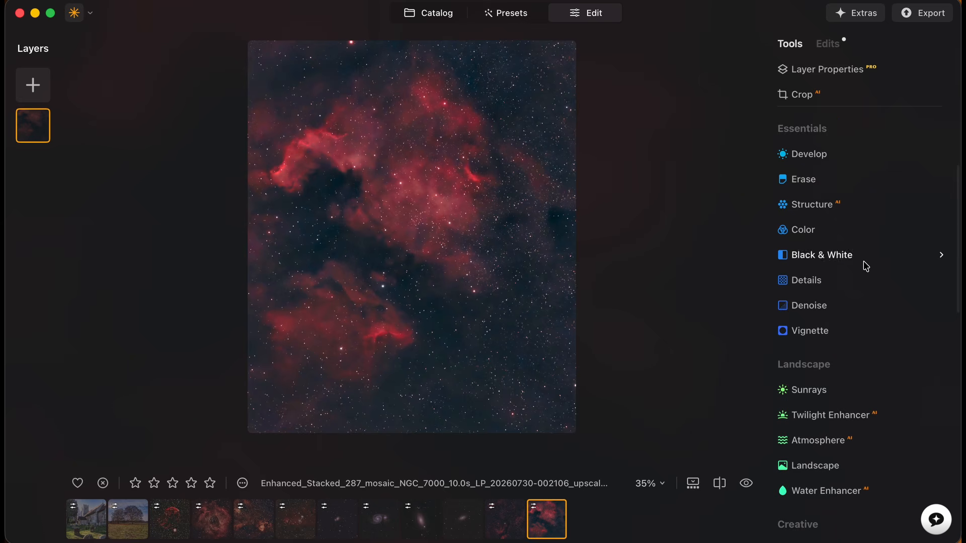
pyautogui.scroll(-10, 865, 265)
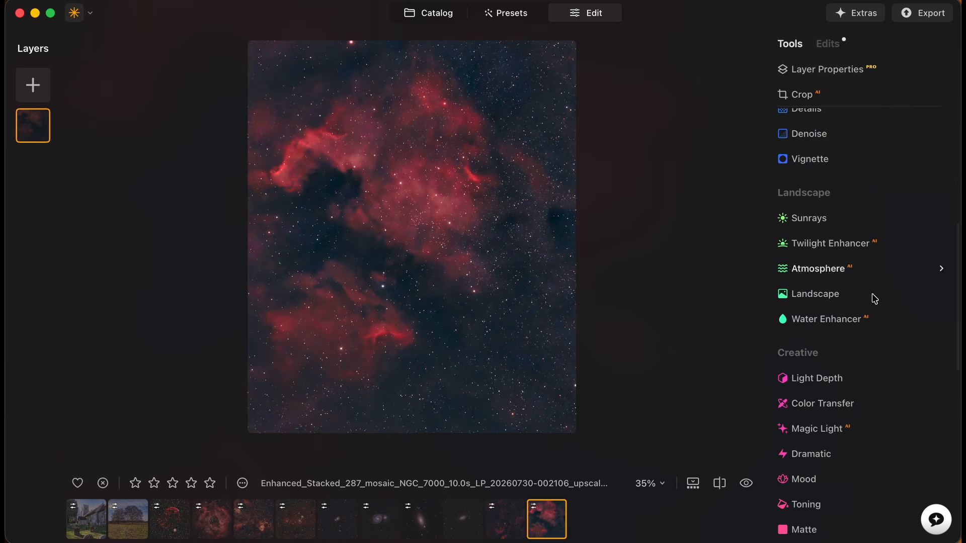
pyautogui.scroll(-4, 900, 340)
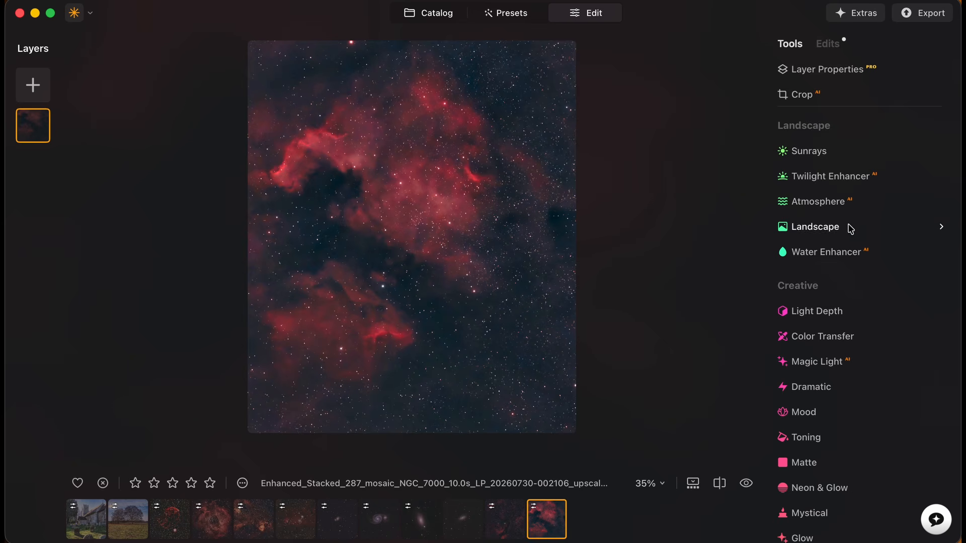
pyautogui.scroll(-2, 878, 276)
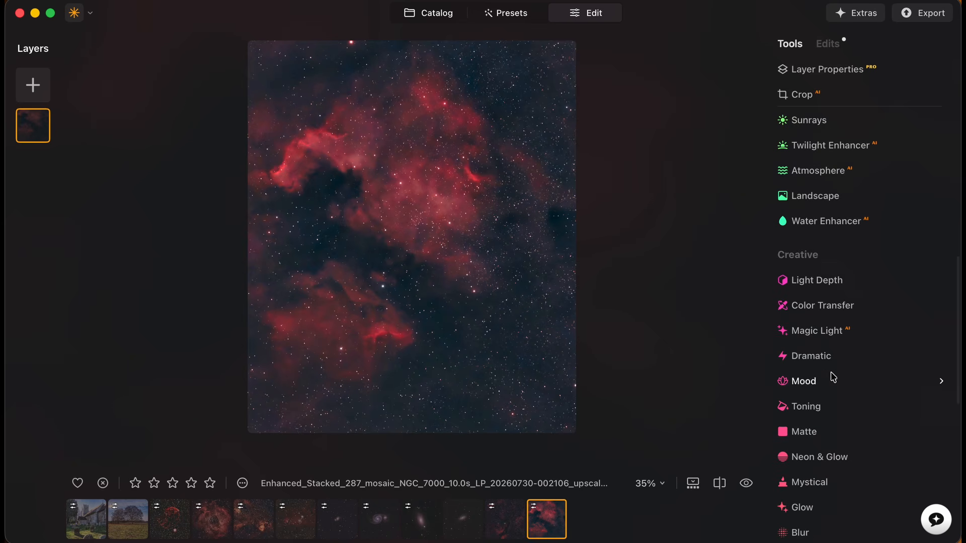
pyautogui.click(810, 356)
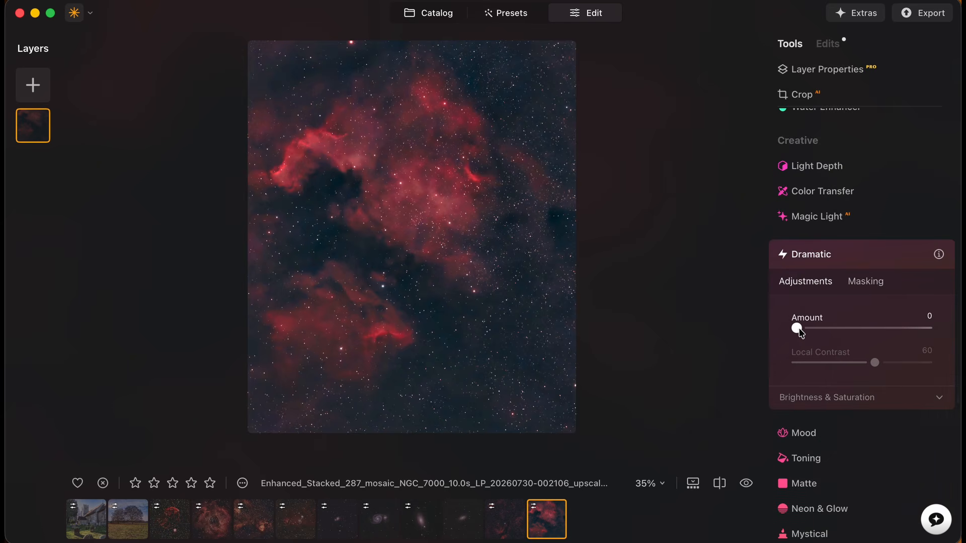
pyautogui.moveTo(798, 330); pyautogui.dragTo(959, 335)
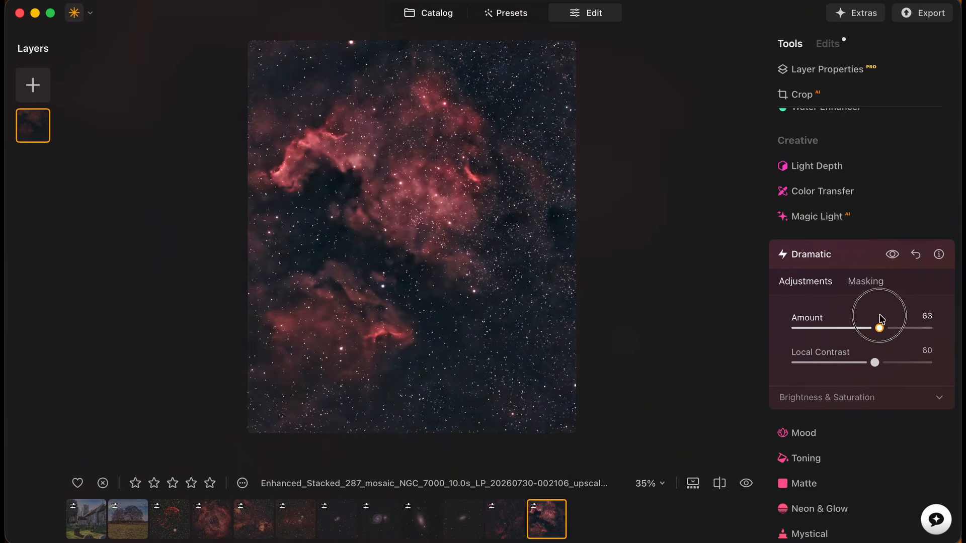
pyautogui.moveTo(926, 327); pyautogui.dragTo(831, 328)
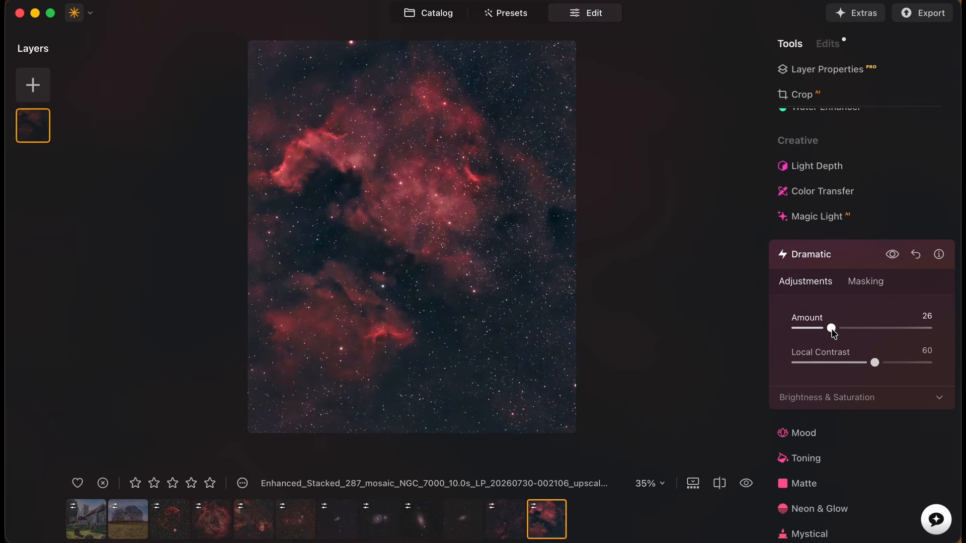
pyautogui.click(892, 257)
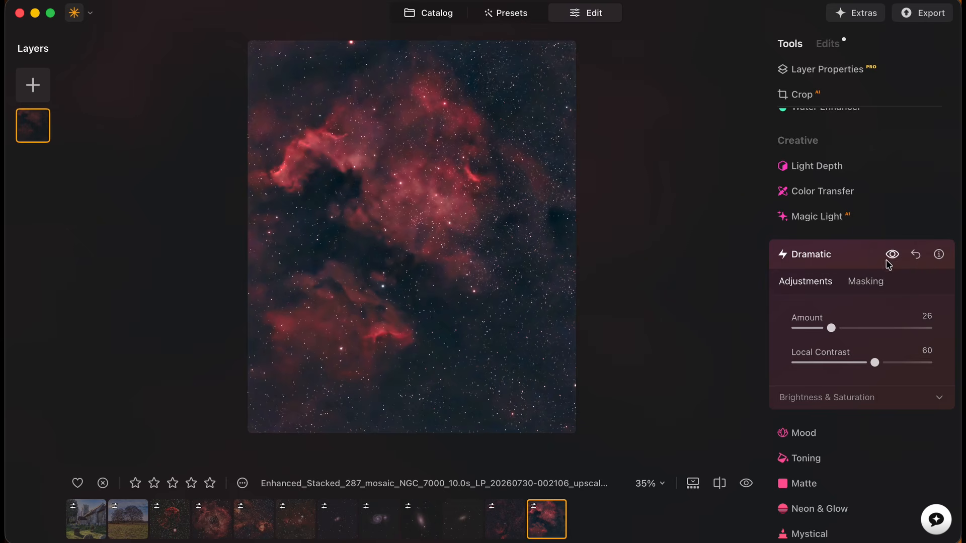
pyautogui.click(857, 259)
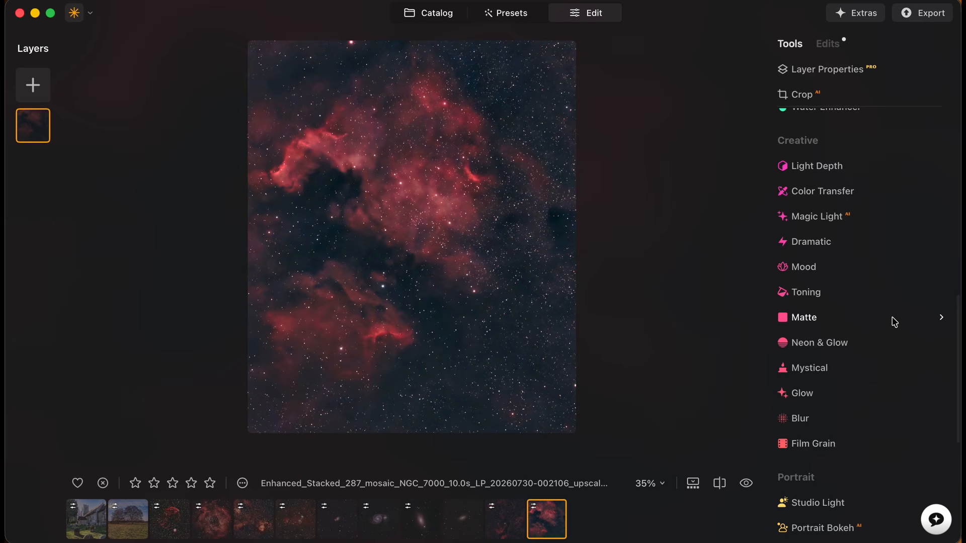
pyautogui.scroll(10, 894, 322)
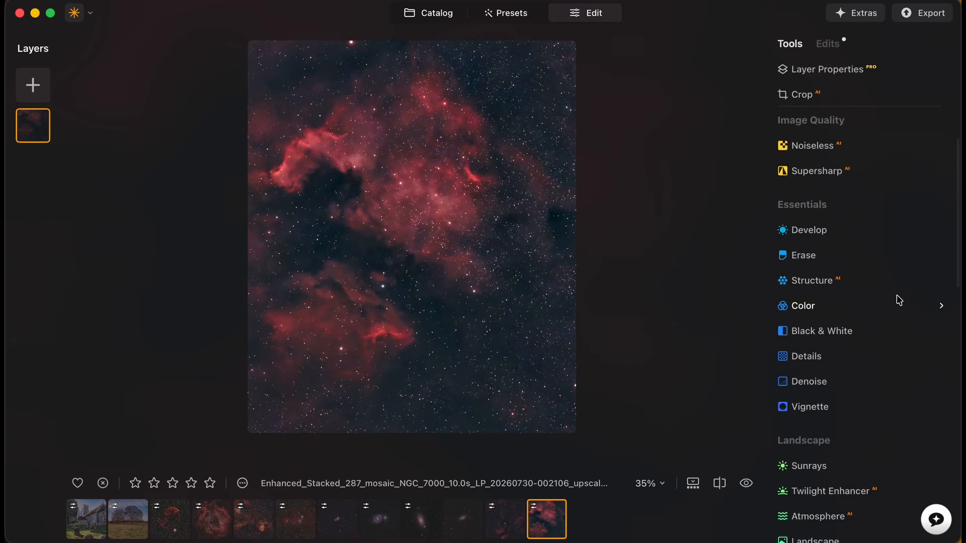
# Step: Apply the Enhance tool again with Accent 8 to the nebula image
pyautogui.scroll(3, 898, 301)
pyautogui.click(803, 150)
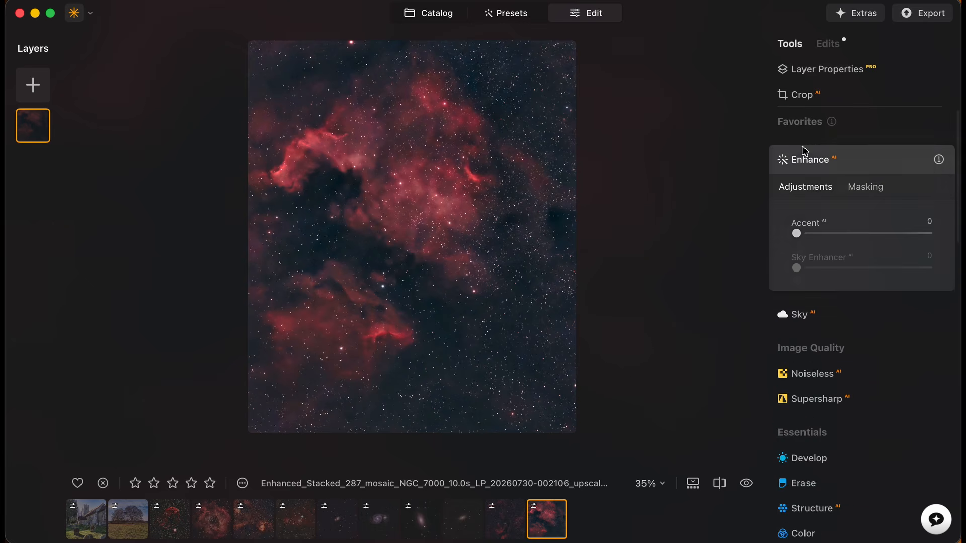
pyautogui.moveTo(797, 233)
pyautogui.mouseDown()
pyautogui.moveTo(816, 234)
pyautogui.moveTo(807, 234)
pyautogui.mouseUp()
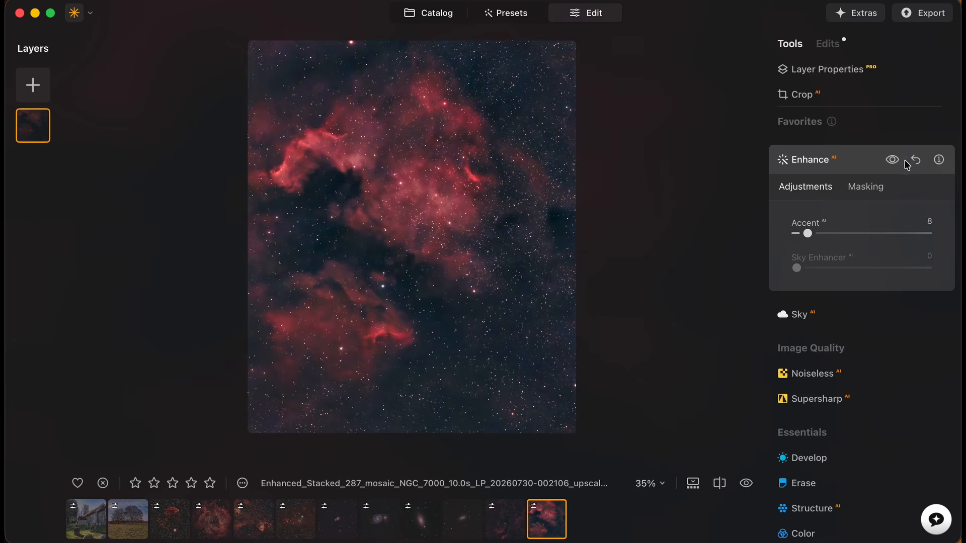
pyautogui.click(864, 164)
# Step: Apply Color Harmony with a Color Contrast Amount of 10, raise it slightly further, and compare the photo with and without it
pyautogui.scroll(-5, 873, 283)
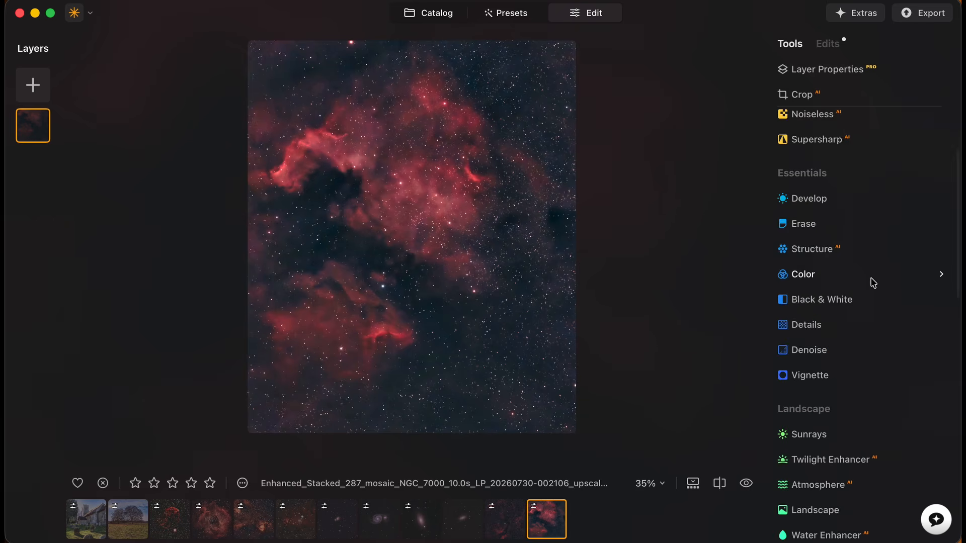
pyautogui.scroll(-10, 873, 282)
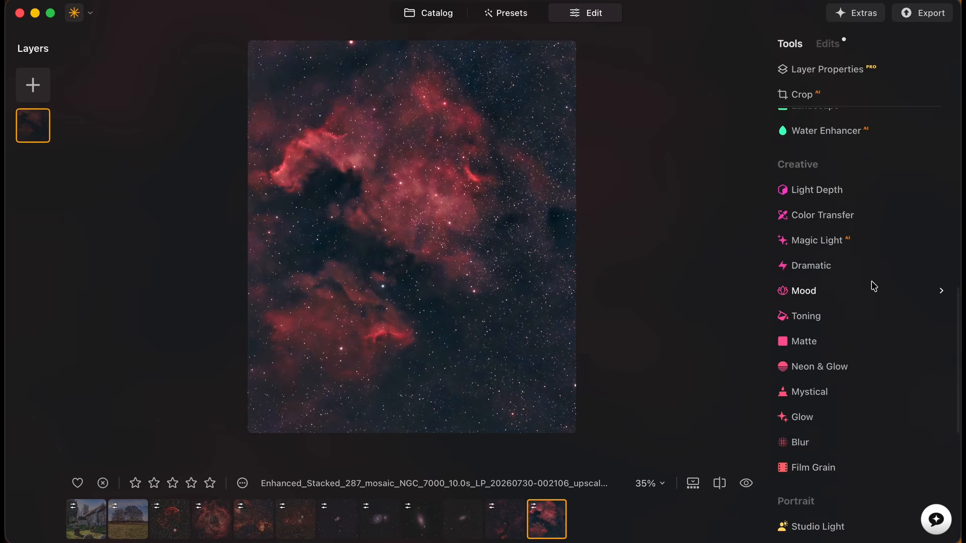
pyautogui.scroll(-6, 874, 286)
pyautogui.click(804, 461)
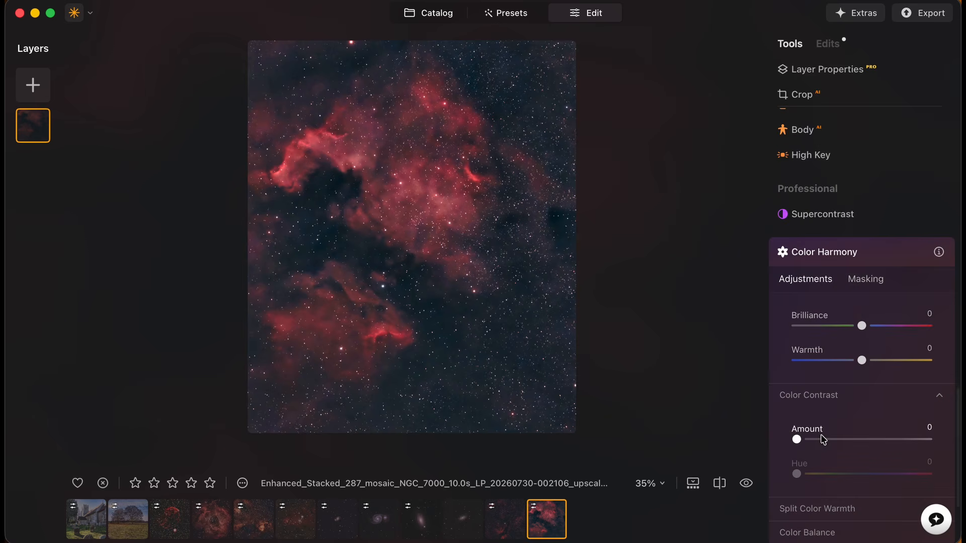
pyautogui.moveTo(798, 440)
pyautogui.mouseDown()
pyautogui.moveTo(835, 439)
pyautogui.moveTo(793, 433)
pyautogui.moveTo(832, 433)
pyautogui.moveTo(806, 429)
pyautogui.moveTo(929, 442)
pyautogui.moveTo(764, 431)
pyautogui.moveTo(927, 438)
pyautogui.moveTo(928, 446)
pyautogui.moveTo(791, 433)
pyautogui.moveTo(814, 437)
pyautogui.mouseUp()
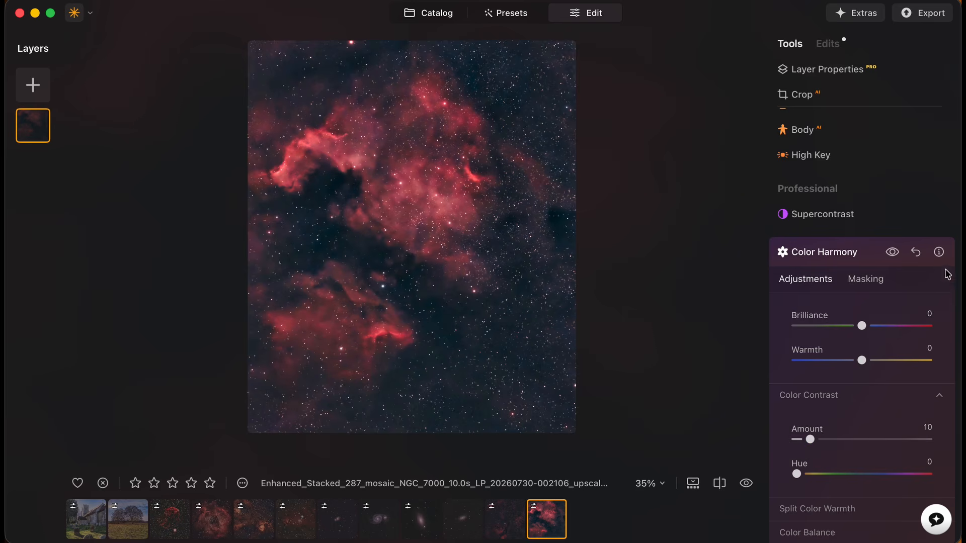
pyautogui.click(895, 255)
pyautogui.moveTo(810, 440); pyautogui.dragTo(817, 441)
pyautogui.click(892, 253)
pyautogui.click(849, 256)
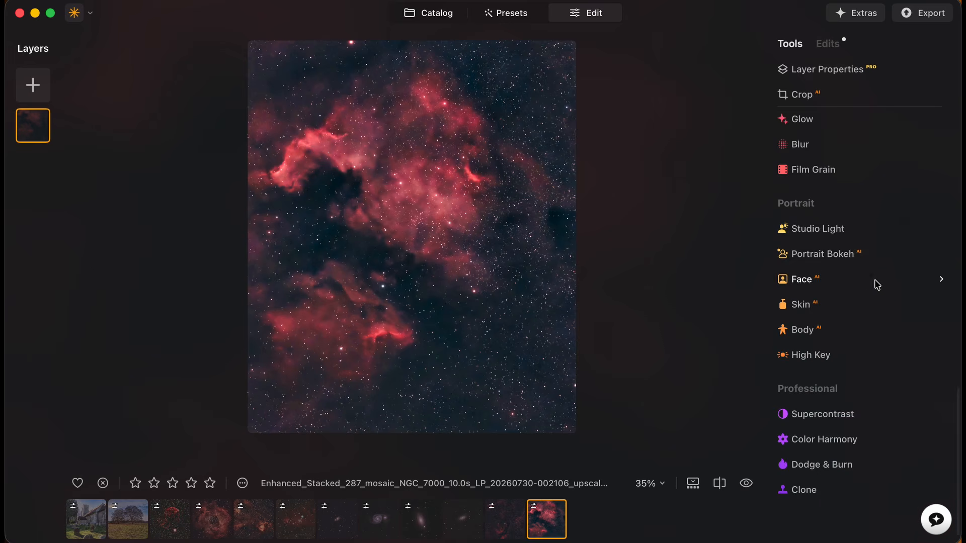
# Step: In Develop's green curve, raise an upper point slightly above the diagonal and add a lower point that pulls the shadows back down
pyautogui.scroll(10, 867, 302)
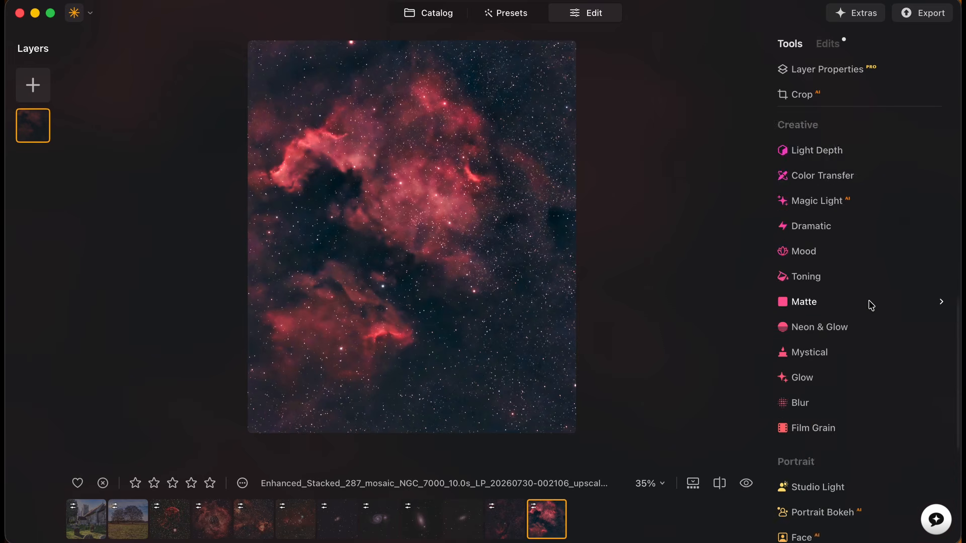
pyautogui.scroll(5, 870, 306)
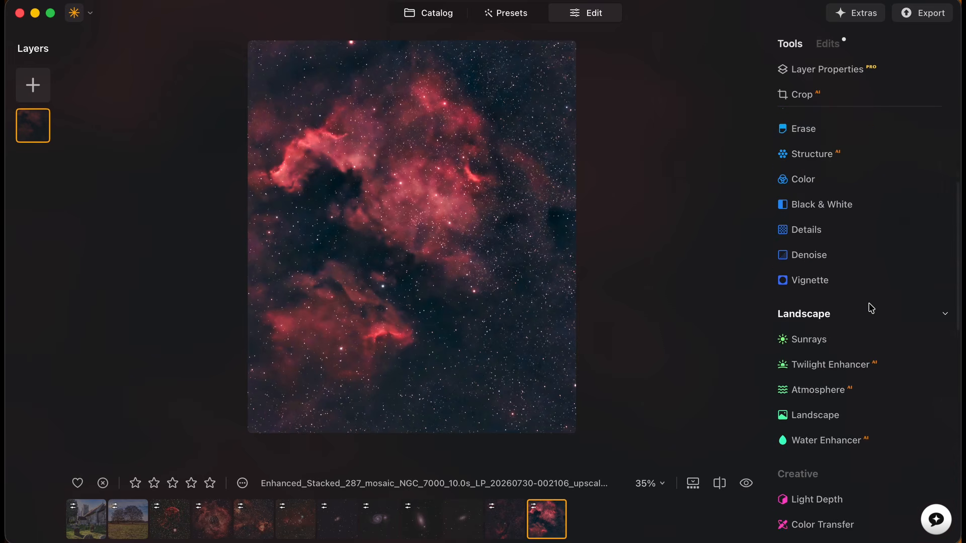
pyautogui.scroll(3, 867, 298)
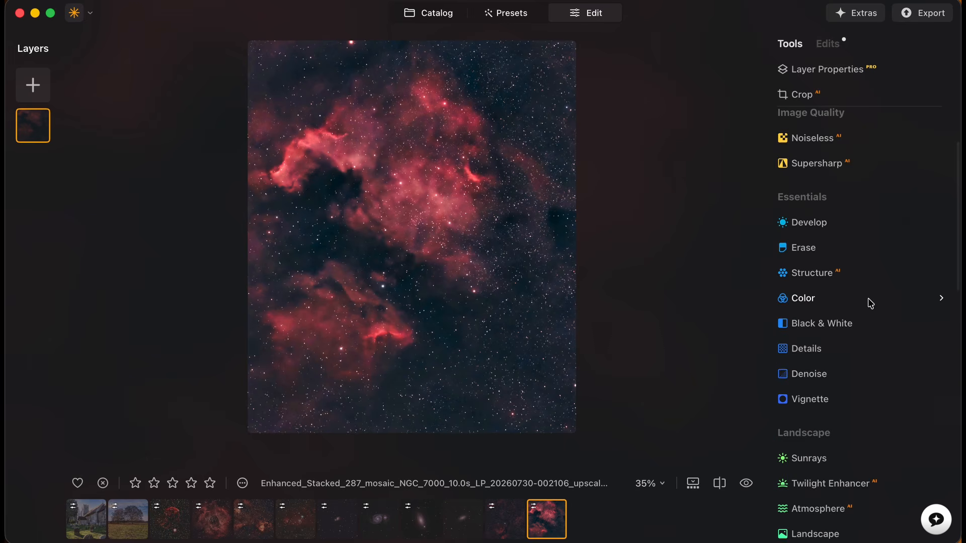
pyautogui.scroll(2, 867, 299)
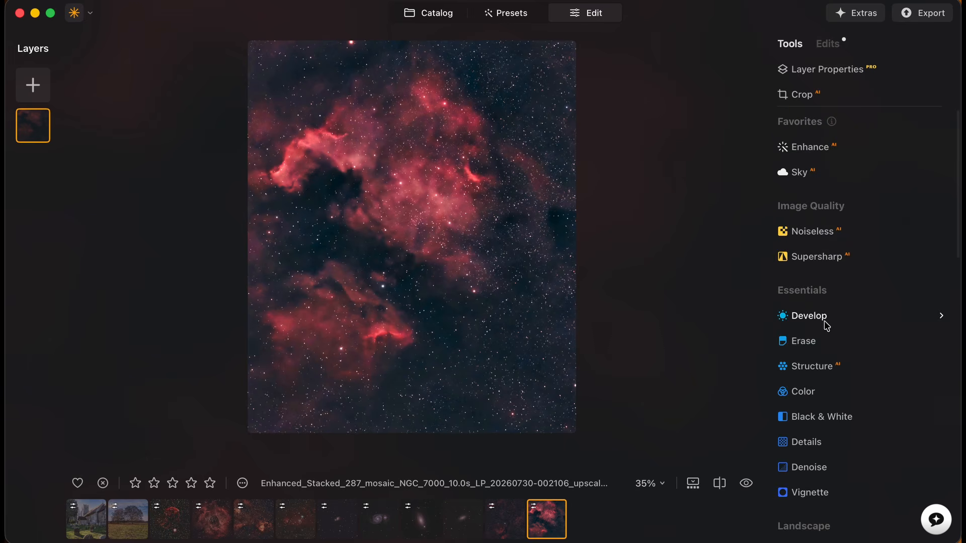
pyautogui.click(818, 322)
pyautogui.scroll(-5, 884, 309)
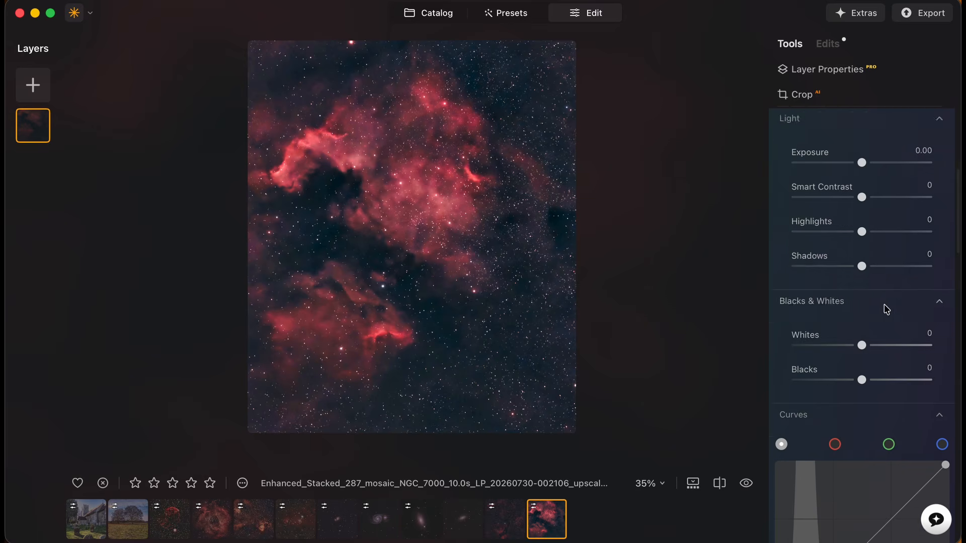
pyautogui.scroll(-3, 885, 314)
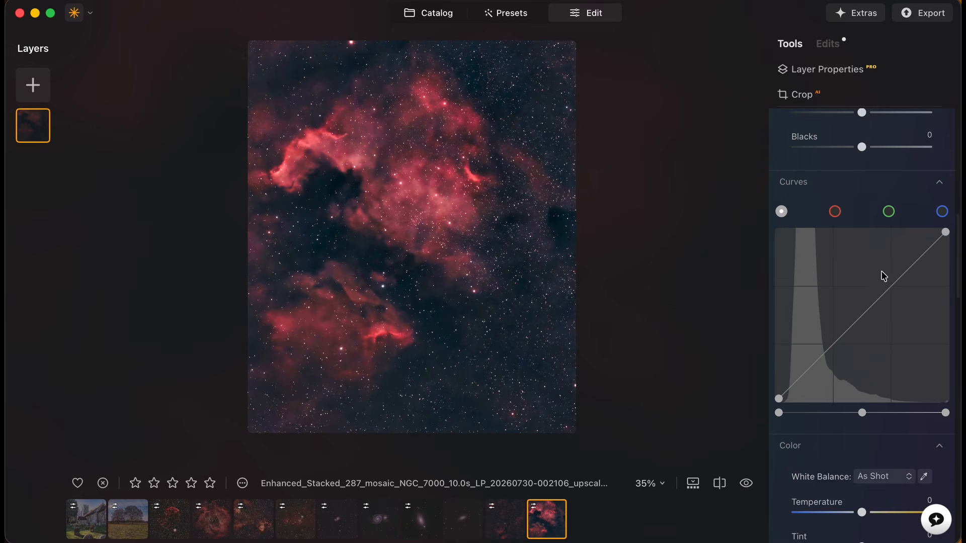
pyautogui.click(888, 211)
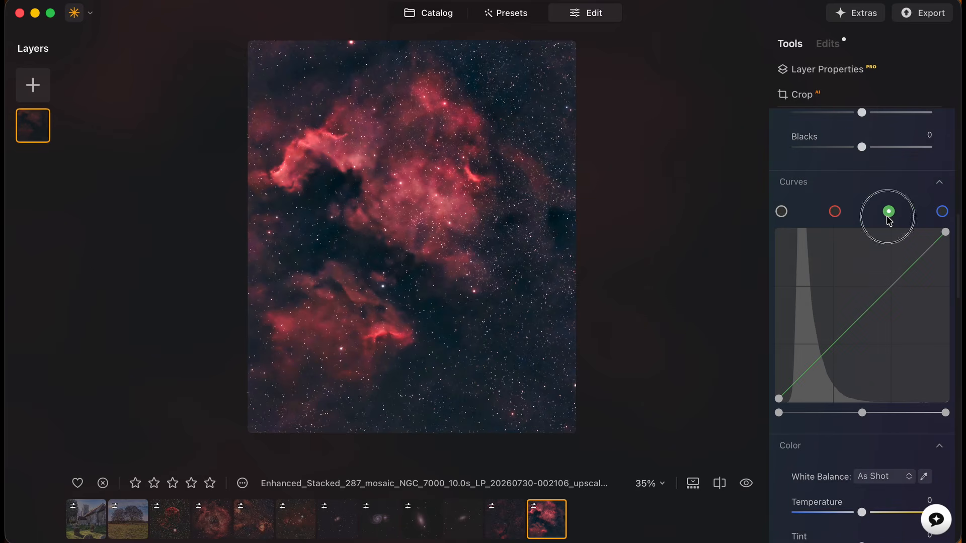
pyautogui.click(899, 275)
pyautogui.moveTo(899, 276); pyautogui.dragTo(898, 277)
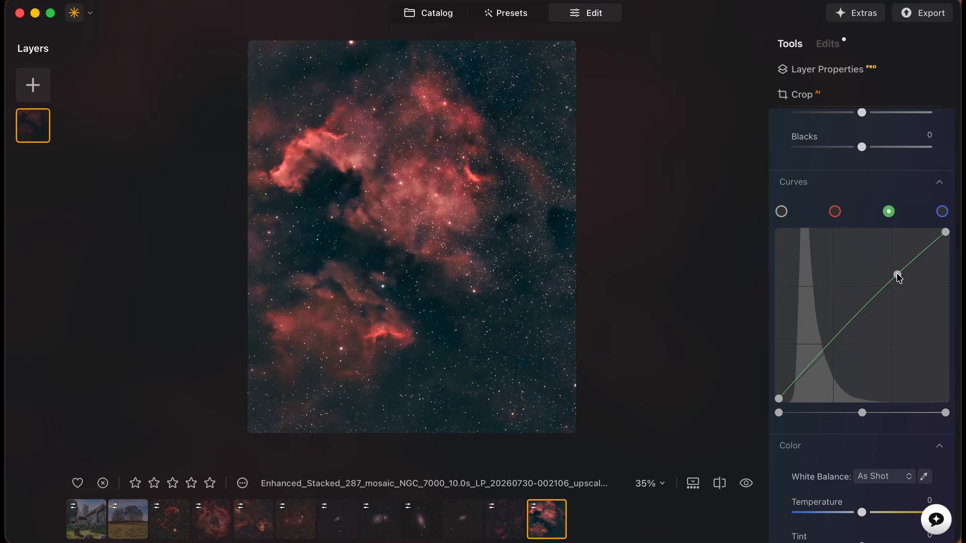
pyautogui.moveTo(812, 363); pyautogui.dragTo(816, 363)
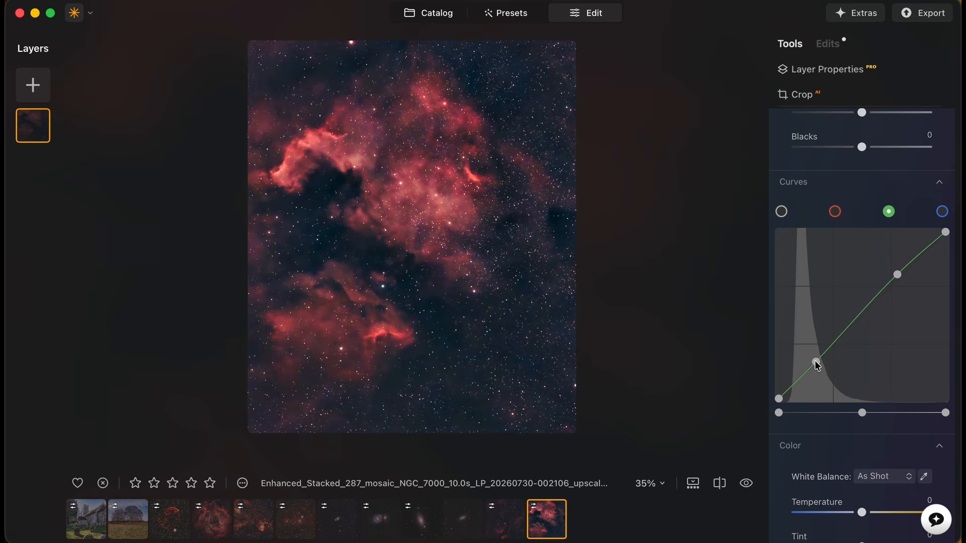
# Step: Nudge the Saturation and Vibrance up slightly in Develop's Color settings
pyautogui.scroll(-5, 876, 380)
pyautogui.scroll(-2, 877, 386)
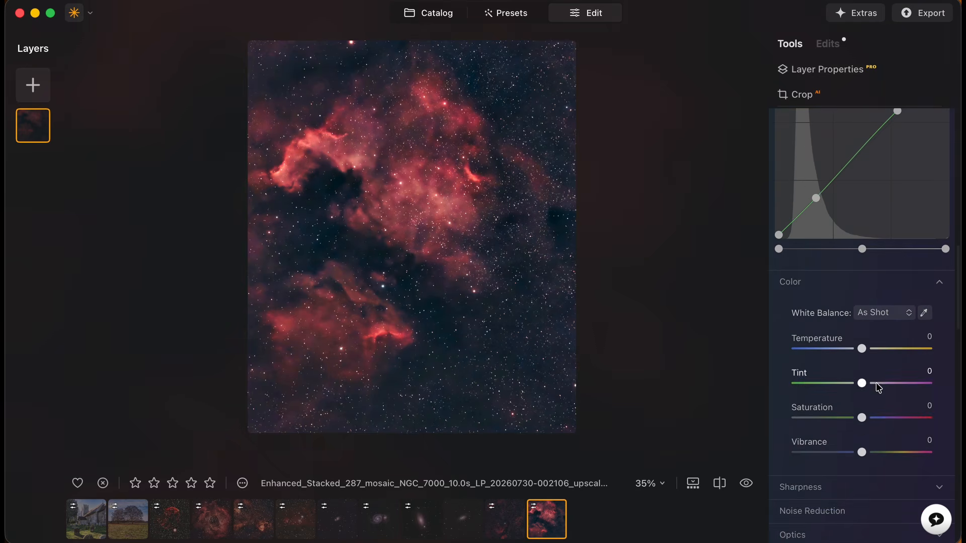
pyautogui.click(862, 418)
pyautogui.moveTo(862, 420); pyautogui.dragTo(865, 454)
# Step: Add a point on the lower part of the blue curve and pull it slightly below the diagonal
pyautogui.scroll(3, 932, 326)
pyautogui.scroll(4, 931, 328)
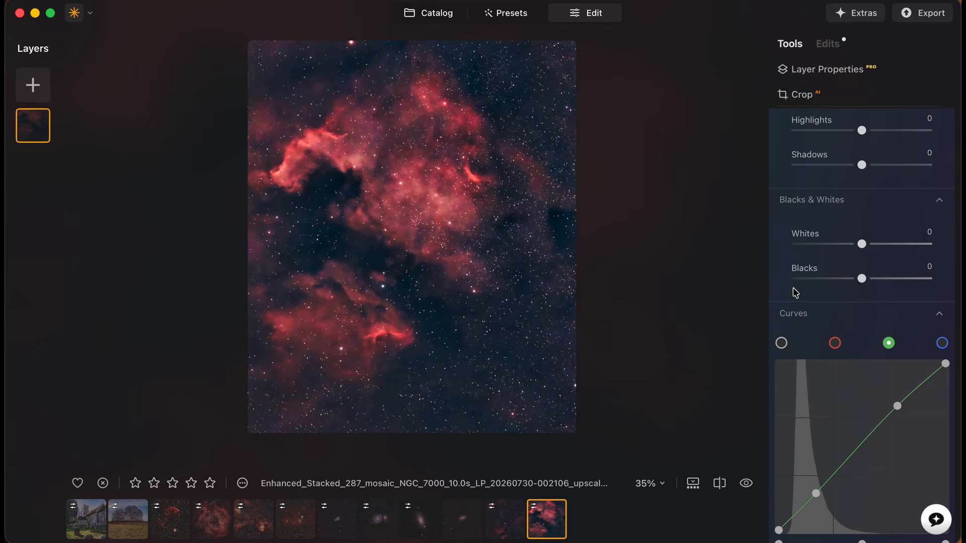
pyautogui.scroll(-2, 874, 335)
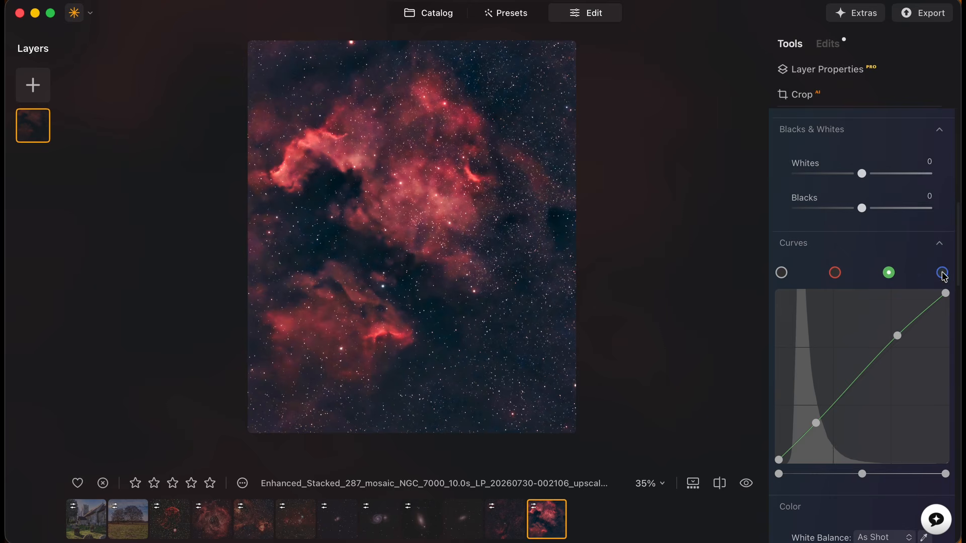
pyautogui.click(941, 273)
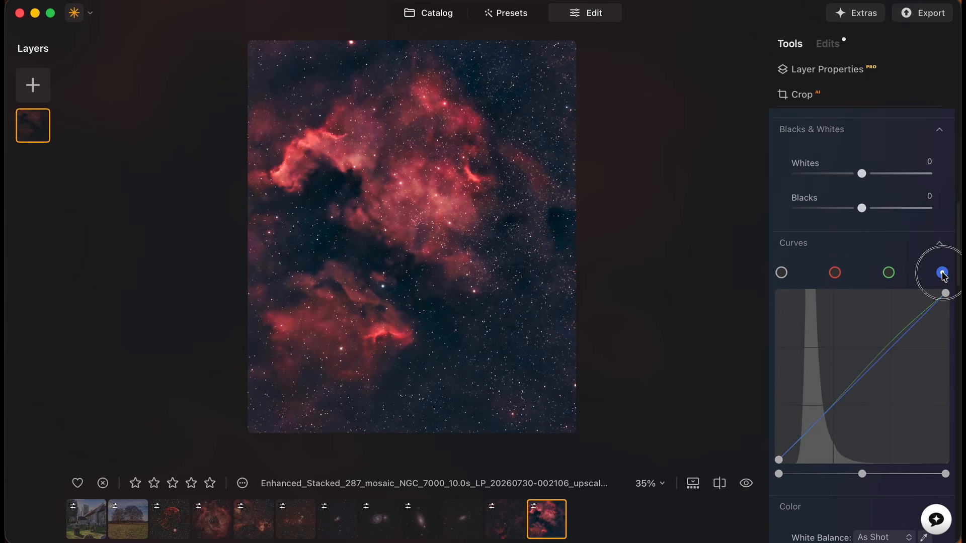
pyautogui.click(815, 424)
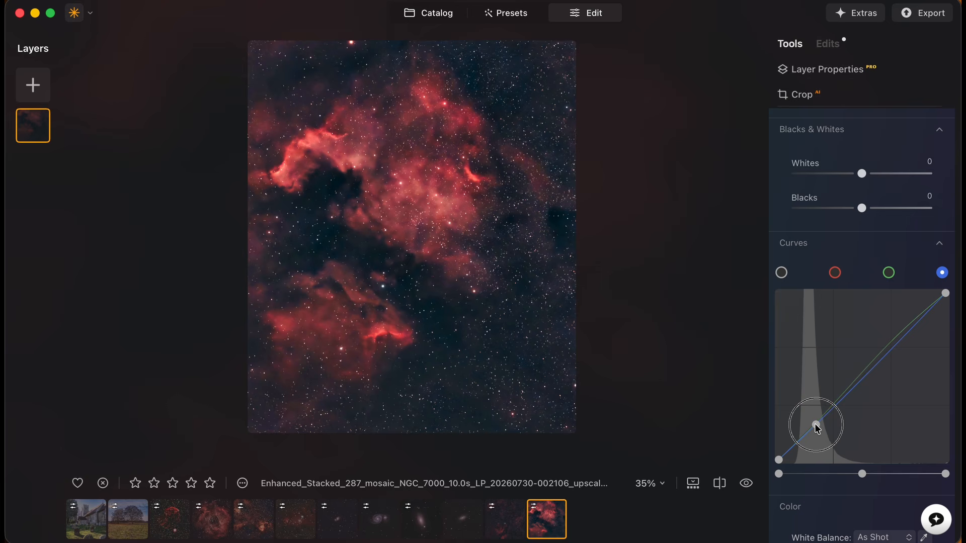
# Step: Apply another Enhance adjustment with Accent 20 to the nebula image
pyautogui.scroll(12, 901, 281)
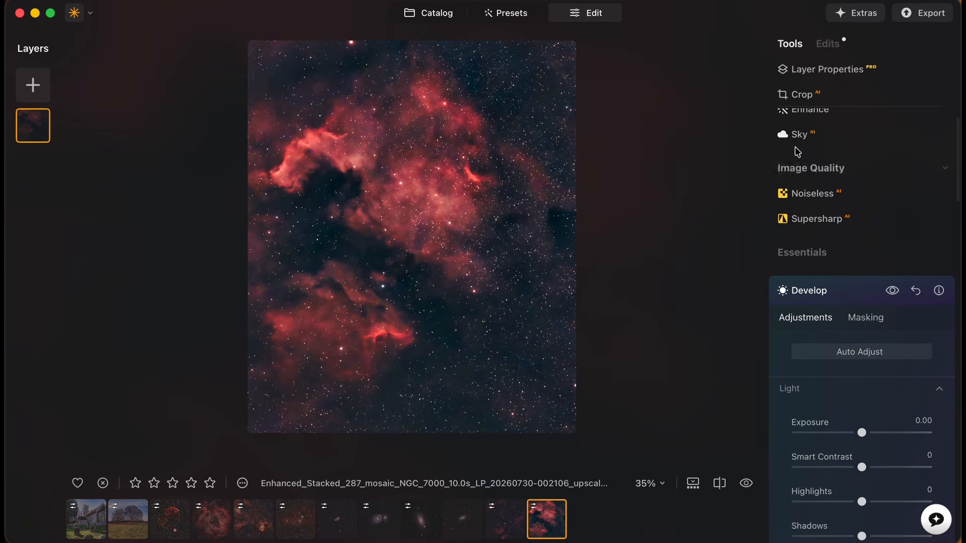
pyautogui.scroll(2, 855, 267)
pyautogui.click(807, 146)
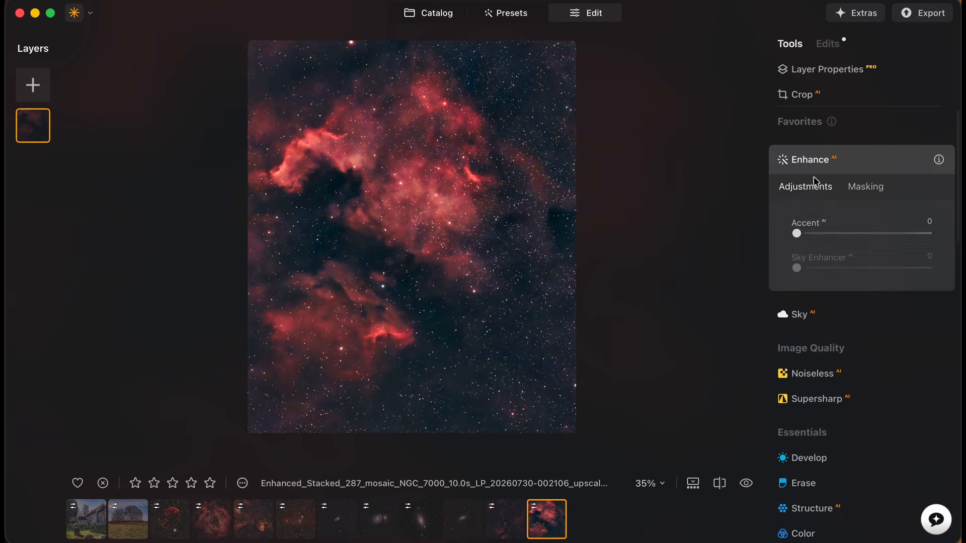
pyautogui.moveTo(796, 233); pyautogui.dragTo(823, 233)
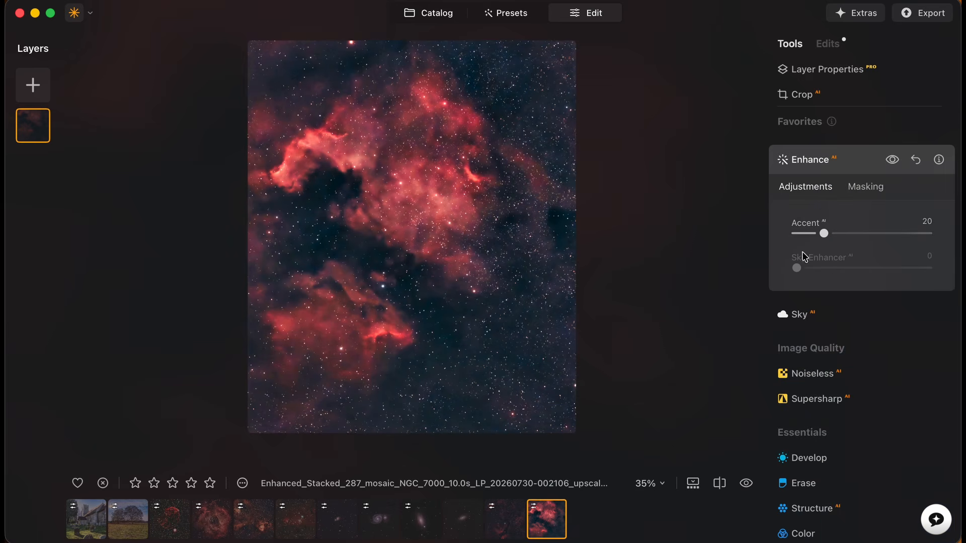
# Step: Export the image to the Desktop as a JPEG at quality 100, adding the prefix TEST3 to its file name
pyautogui.rightClick(444, 212)
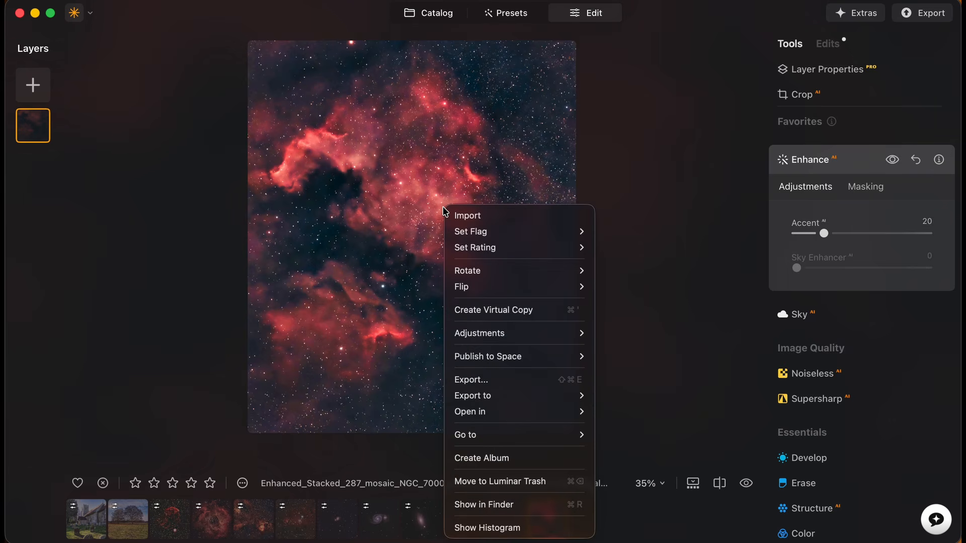
pyautogui.click(475, 379)
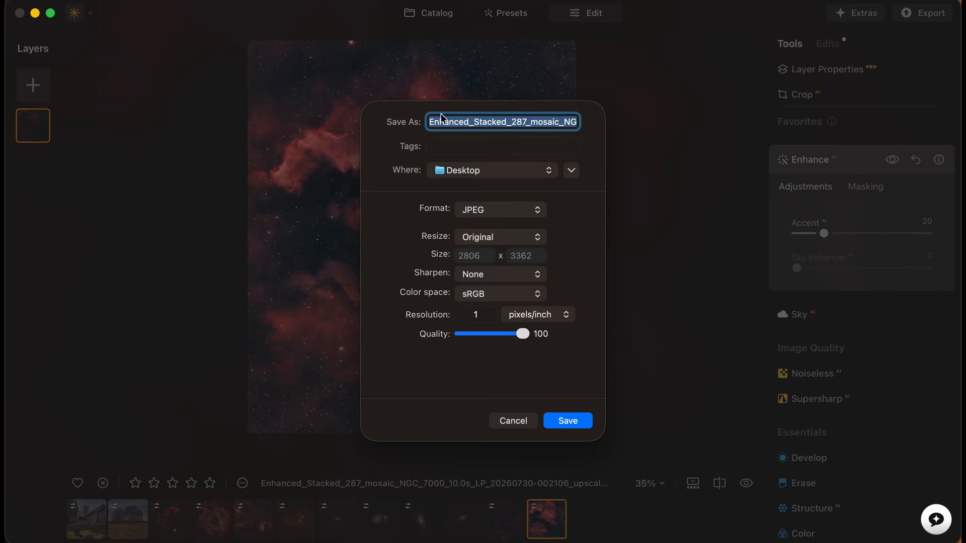
pyautogui.click(428, 122)
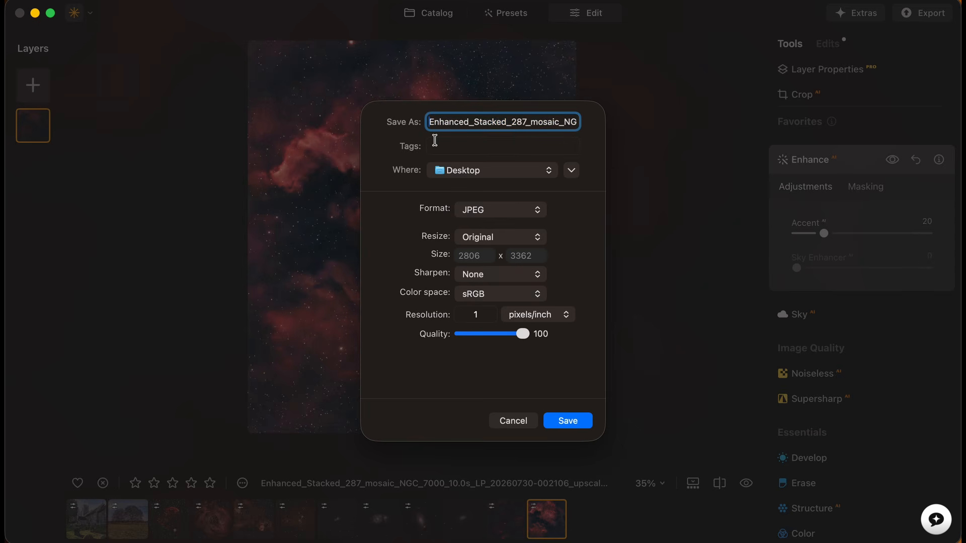
pyautogui.write('TEST3')
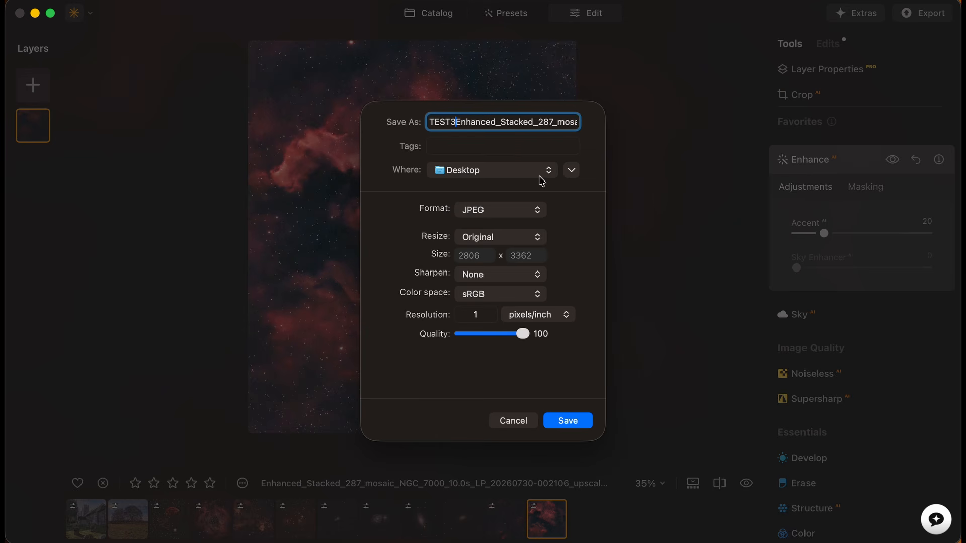
pyautogui.click(539, 217)
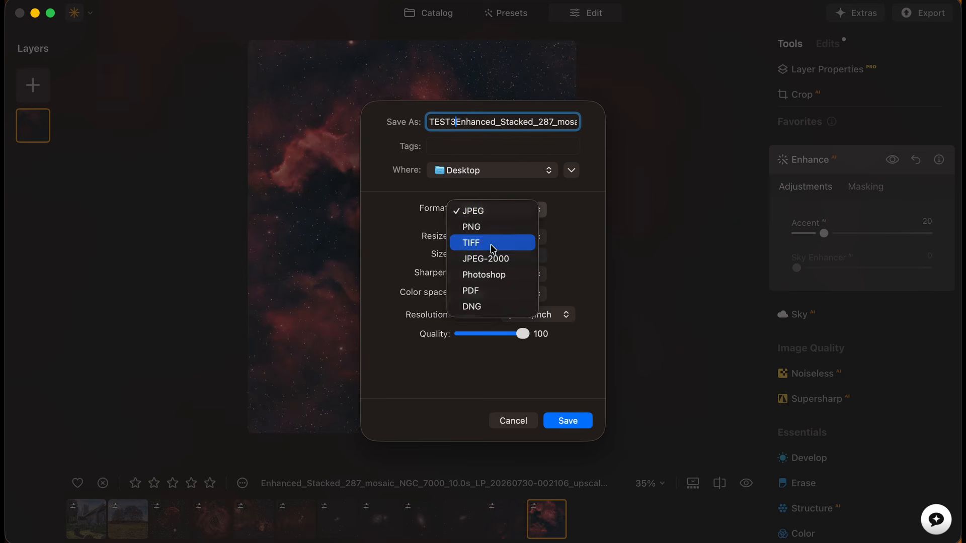
pyautogui.click(473, 211)
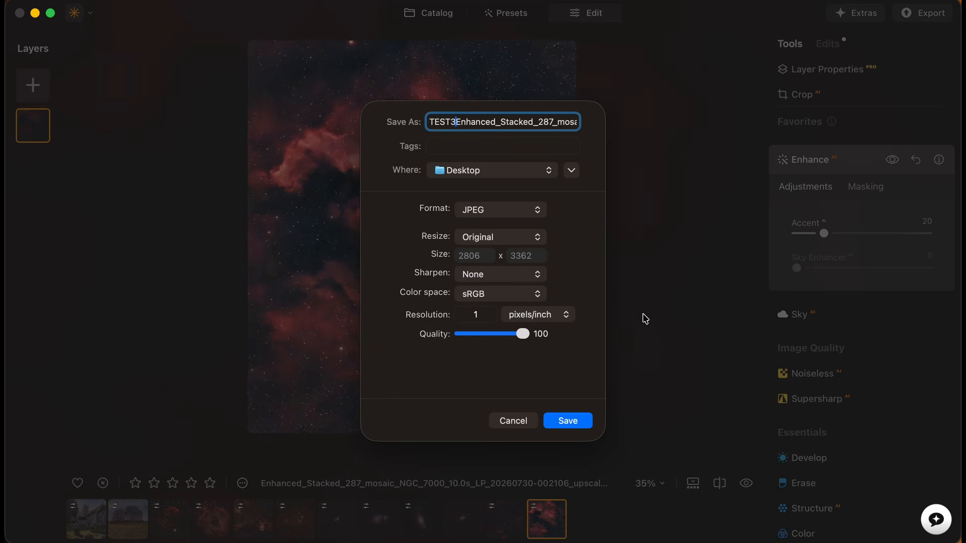
pyautogui.click(567, 421)
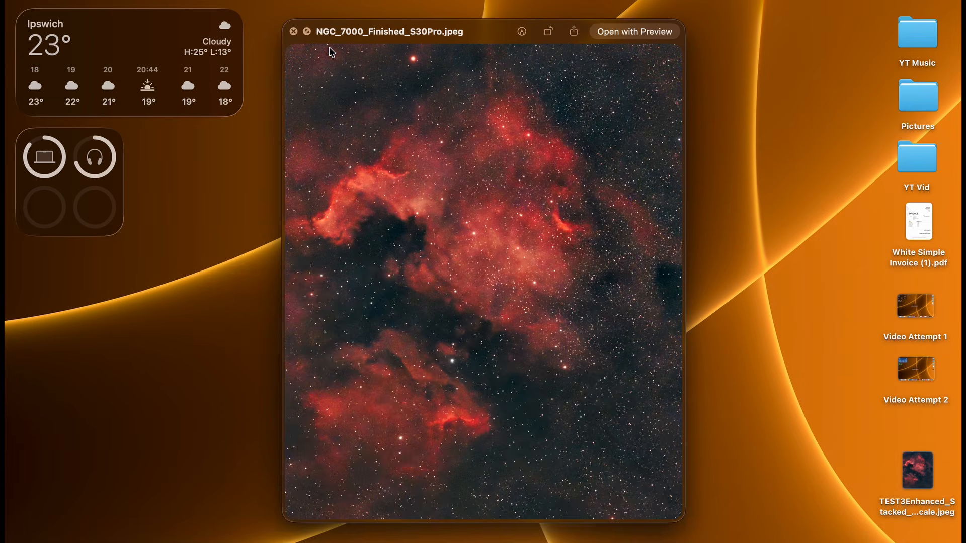
# Step: On the desktop, place the exported TEST3 image beside NGC_7000_Finished_S30Pro.jpeg and preview the original Enhanced_Stacked image for comparison
pyautogui.click(293, 32)
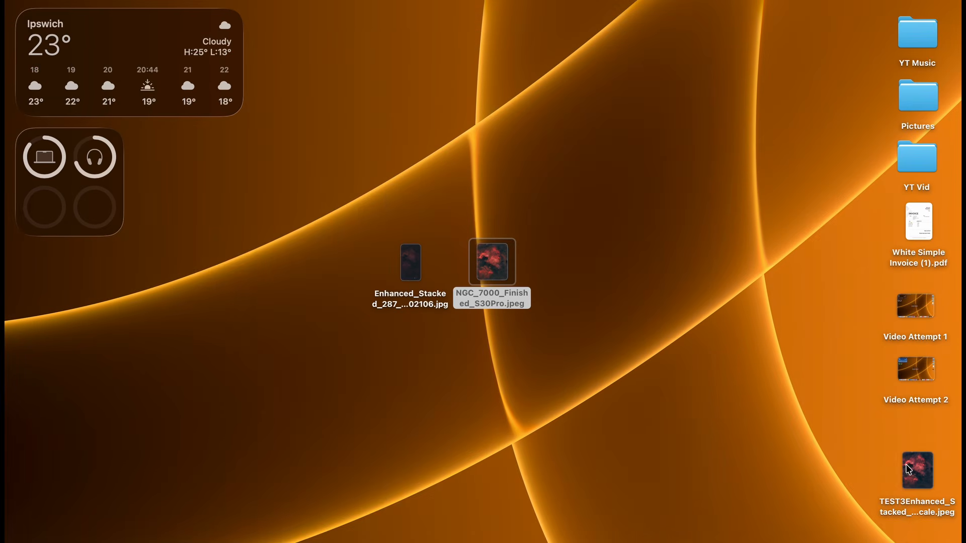
pyautogui.moveTo(897, 458); pyautogui.dragTo(547, 251)
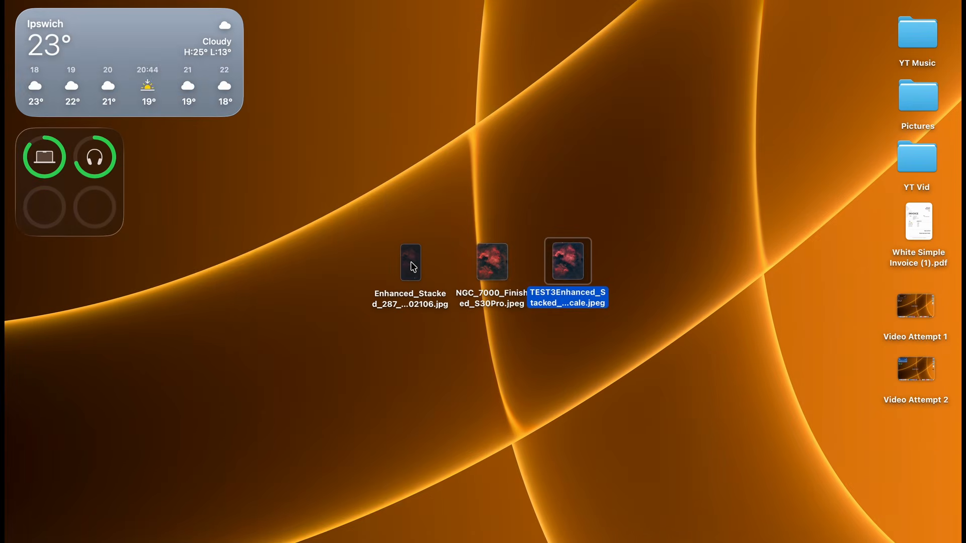
pyautogui.click(411, 264)
pyautogui.press('space')
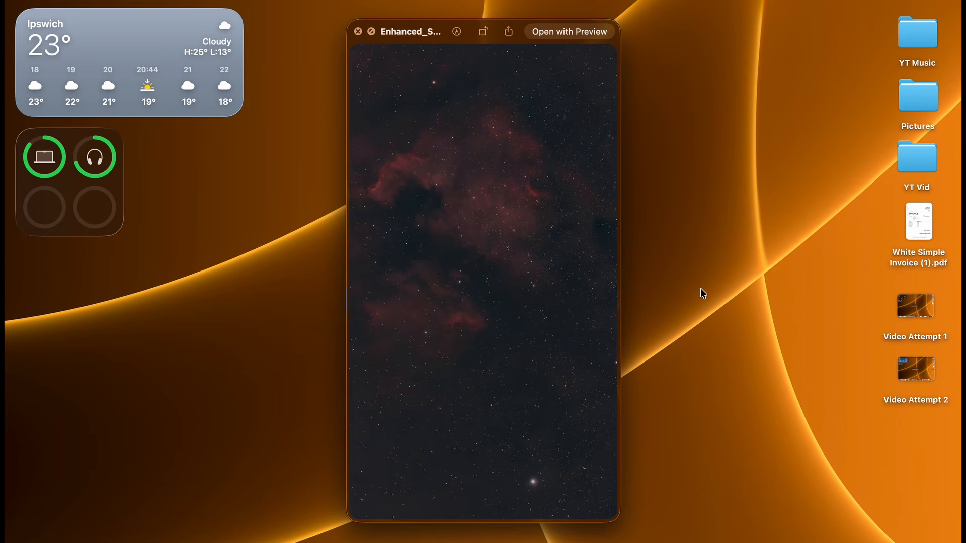
pyautogui.press('space')
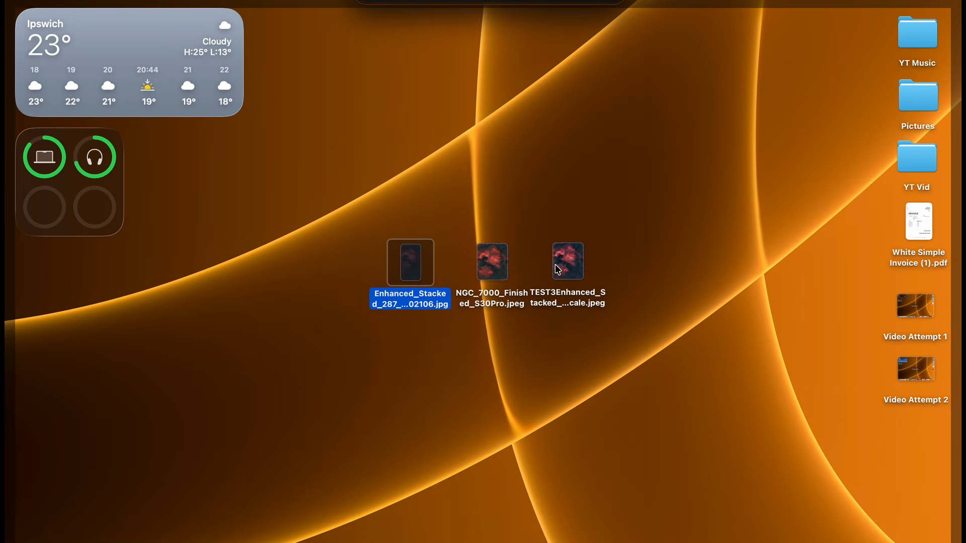
# Step: Preview the exported TEST3 image on the desktop at large size and close the preview
pyautogui.click(567, 262)
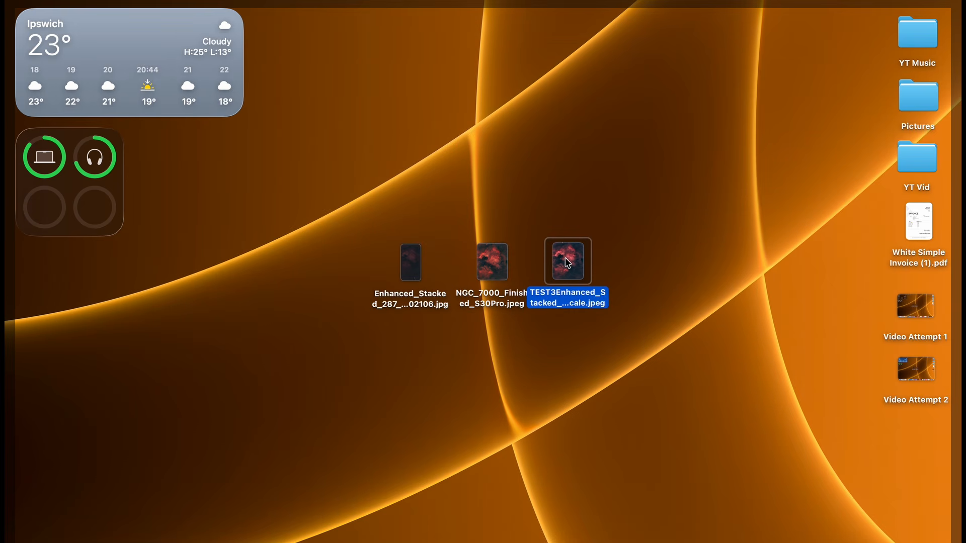
pyautogui.doubleClick(560, 261)
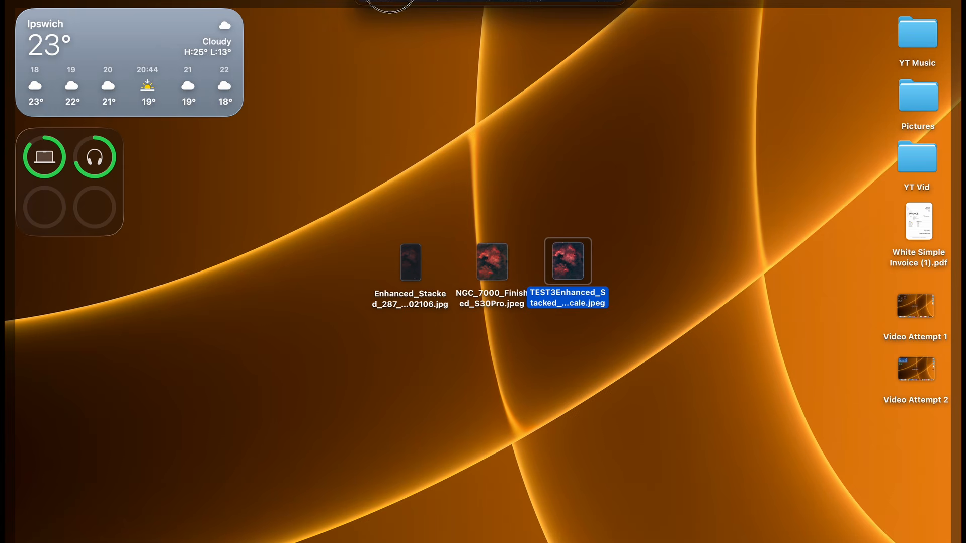
pyautogui.doubleClick(564, 262)
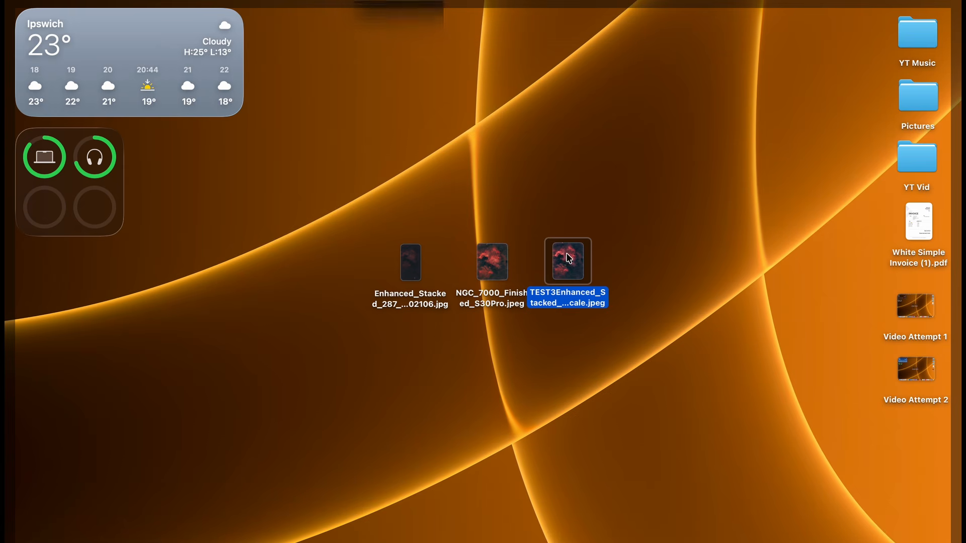
pyautogui.press('space')
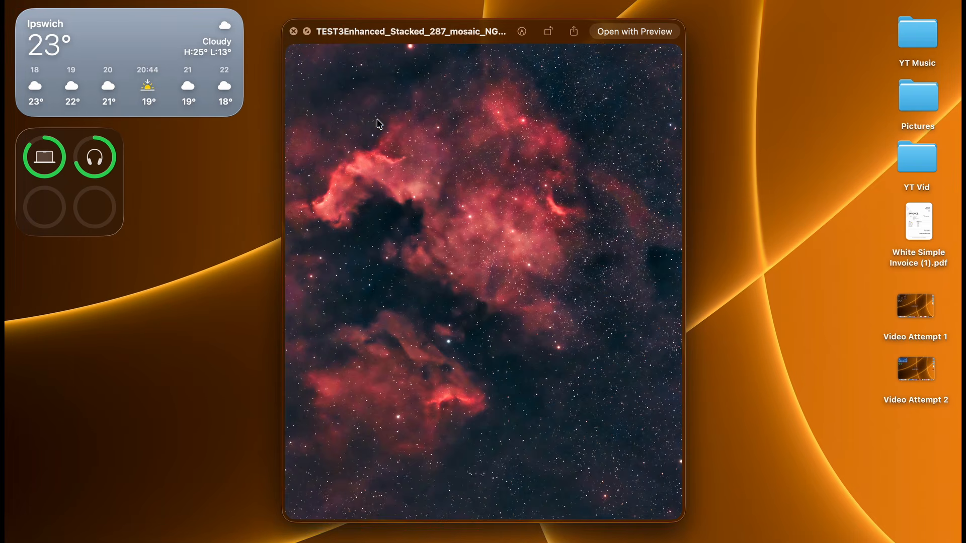
pyautogui.press('space')
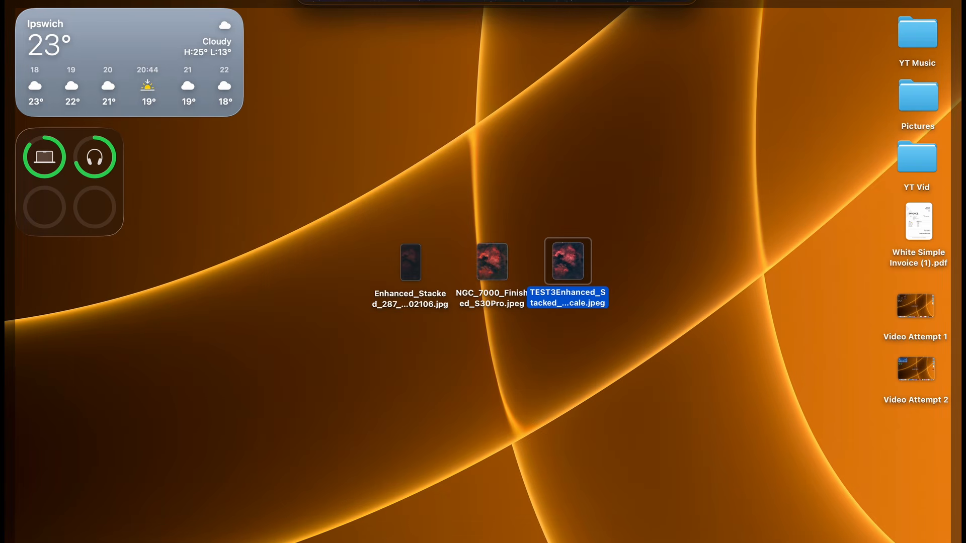
pyautogui.click(469, 91)
pyautogui.press('space')
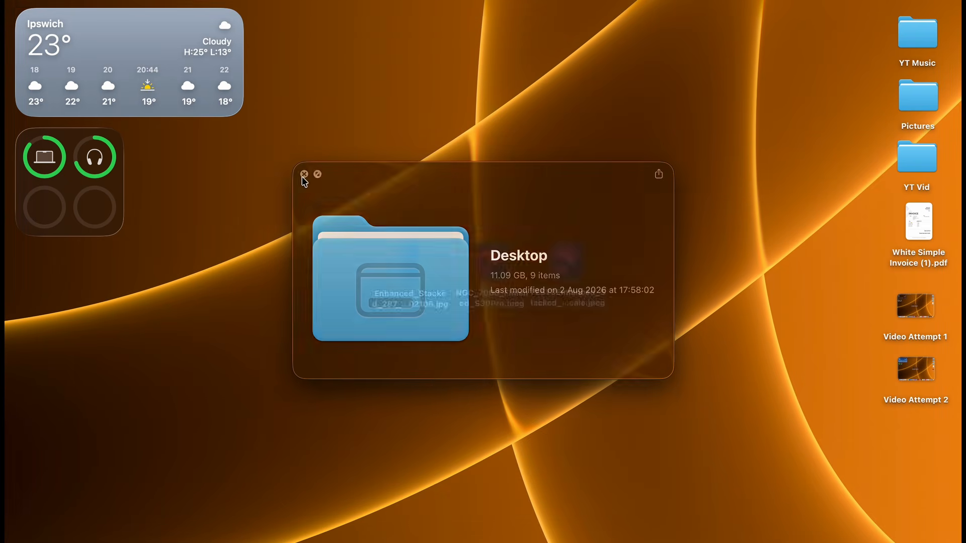
pyautogui.click(304, 175)
# Step: Compare the exported TEST3 image with the original Enhanced_Stacked image by previewing them alternately
pyautogui.click(559, 261)
pyautogui.press('space')
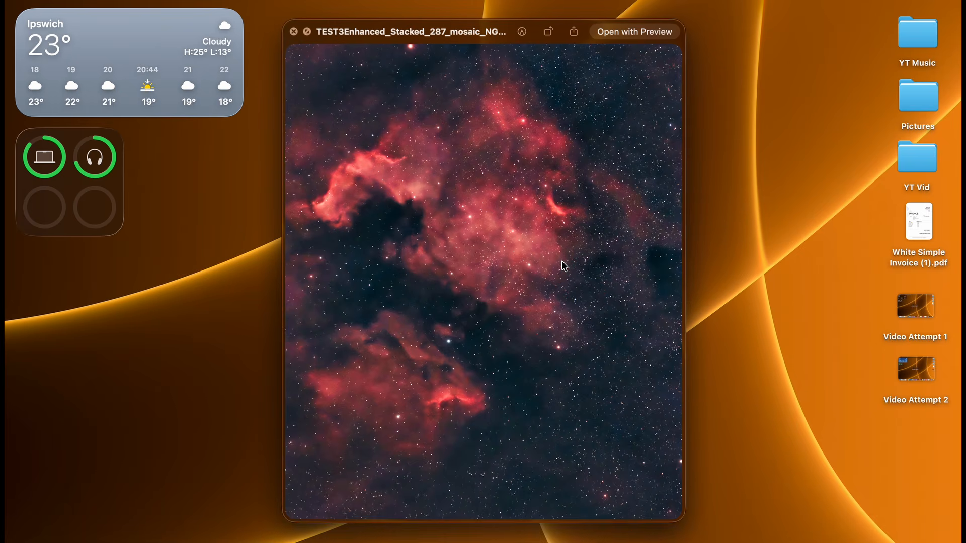
pyautogui.press('space')
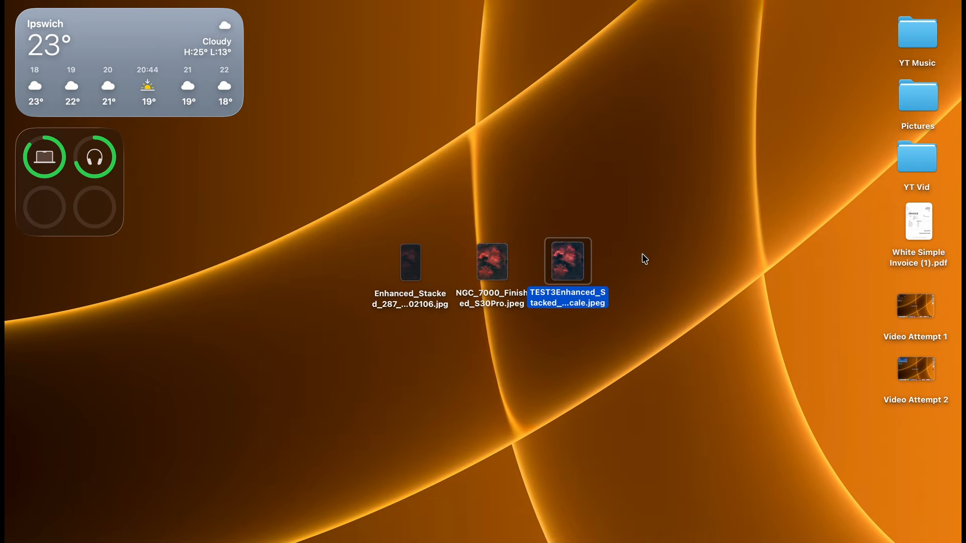
pyautogui.click(410, 257)
pyautogui.press('space')
pyautogui.press('space')
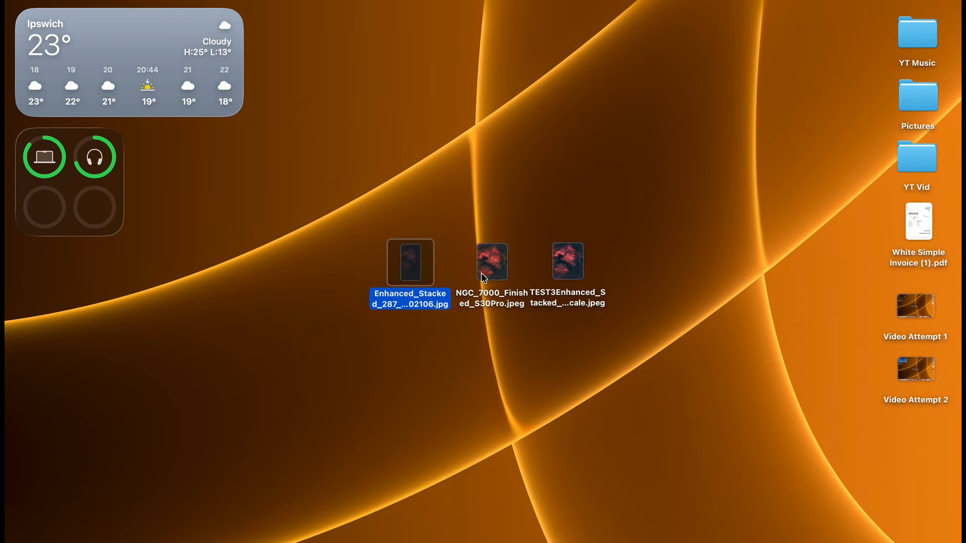
pyautogui.click(560, 263)
pyautogui.press('space')
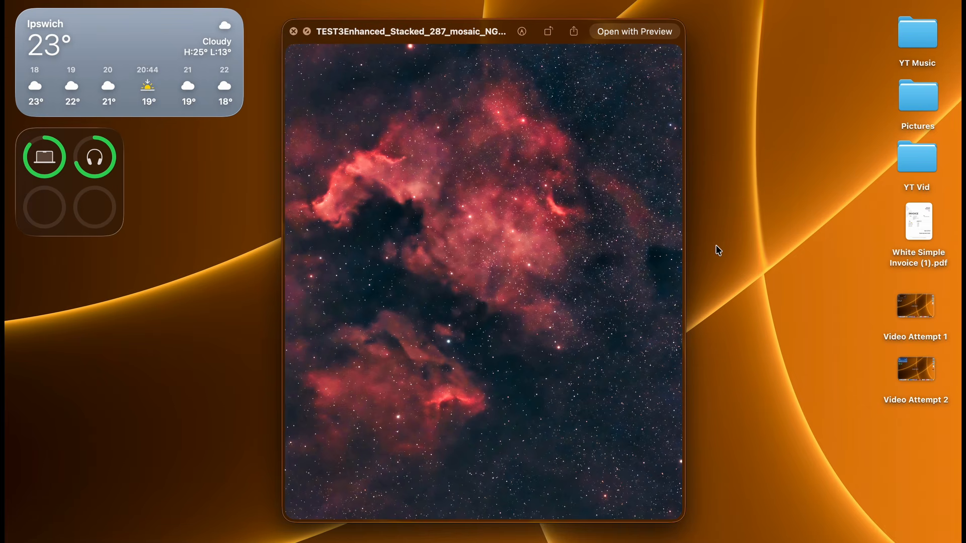
pyautogui.click(707, 201)
# Step: Preview NGC_7000_Finished_S30Pro.jpeg to compare it with the exported result, and close the preview
pyautogui.click(498, 269)
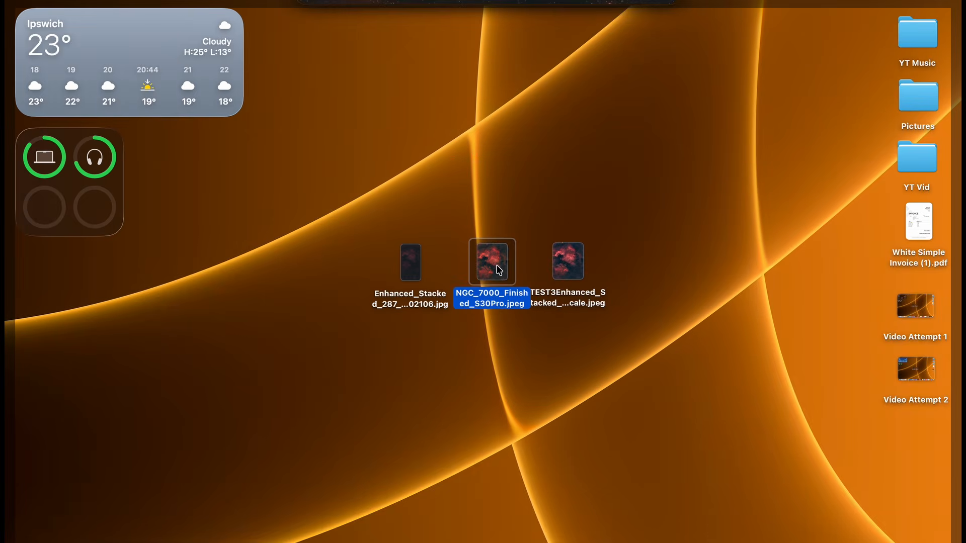
pyautogui.doubleClick(497, 270)
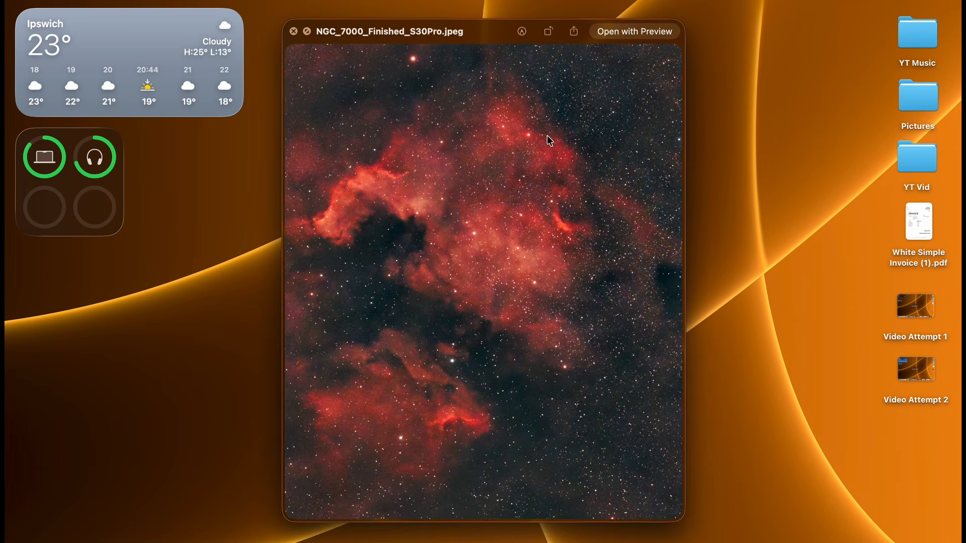
pyautogui.click(761, 192)
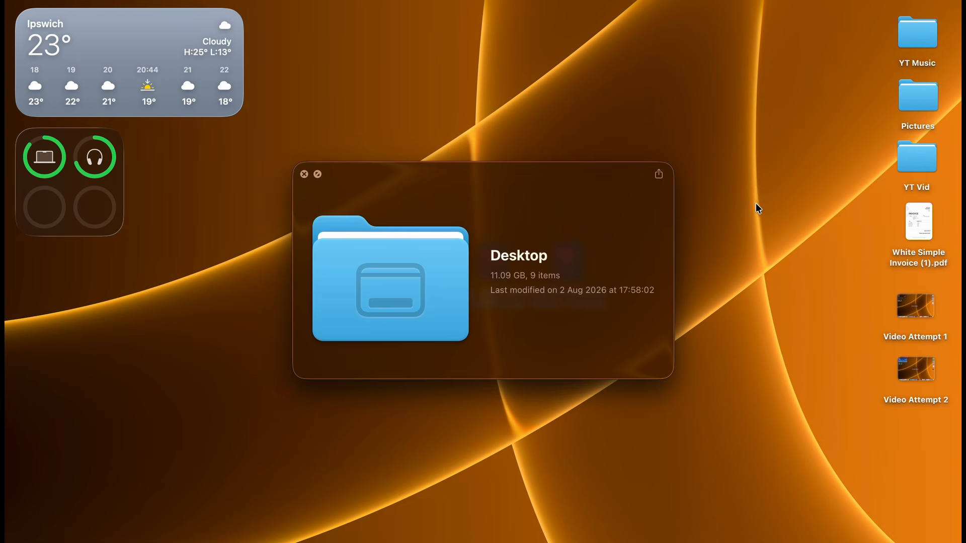
pyautogui.click(304, 174)
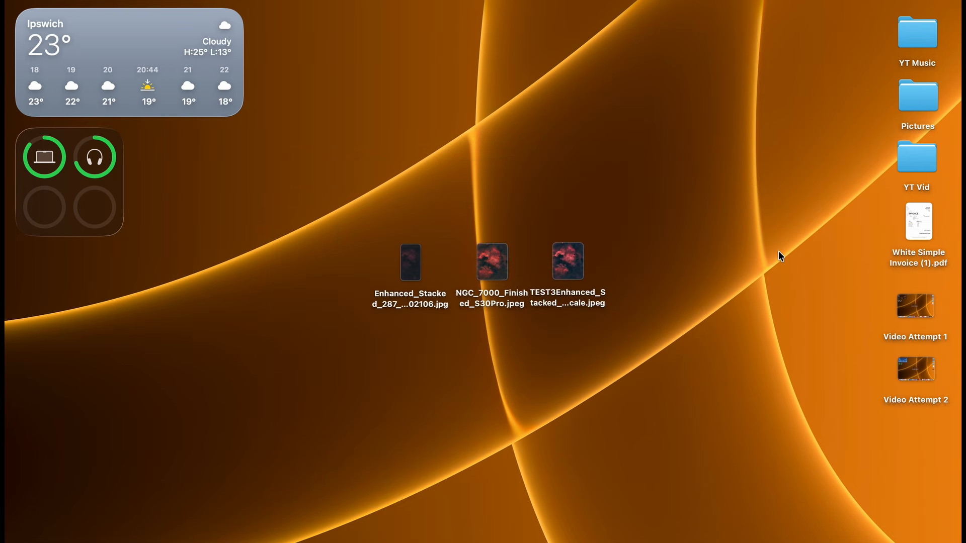